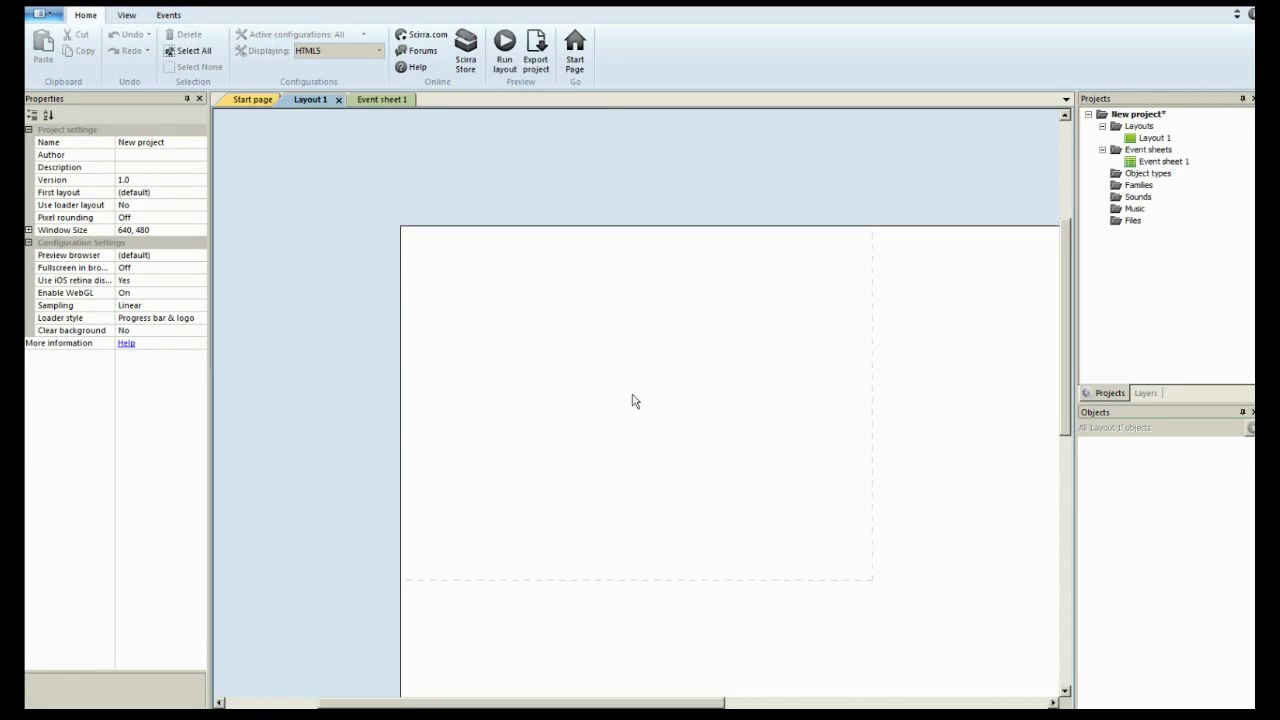
Select empty Layout 1 canvas to show its layout properties and pan the view up-left
{"action": "left_click", "coordinate": [666, 460]}
{"action": "middle_click_drag", "start_coordinate": [666, 463], "coordinate": [557, 397]}
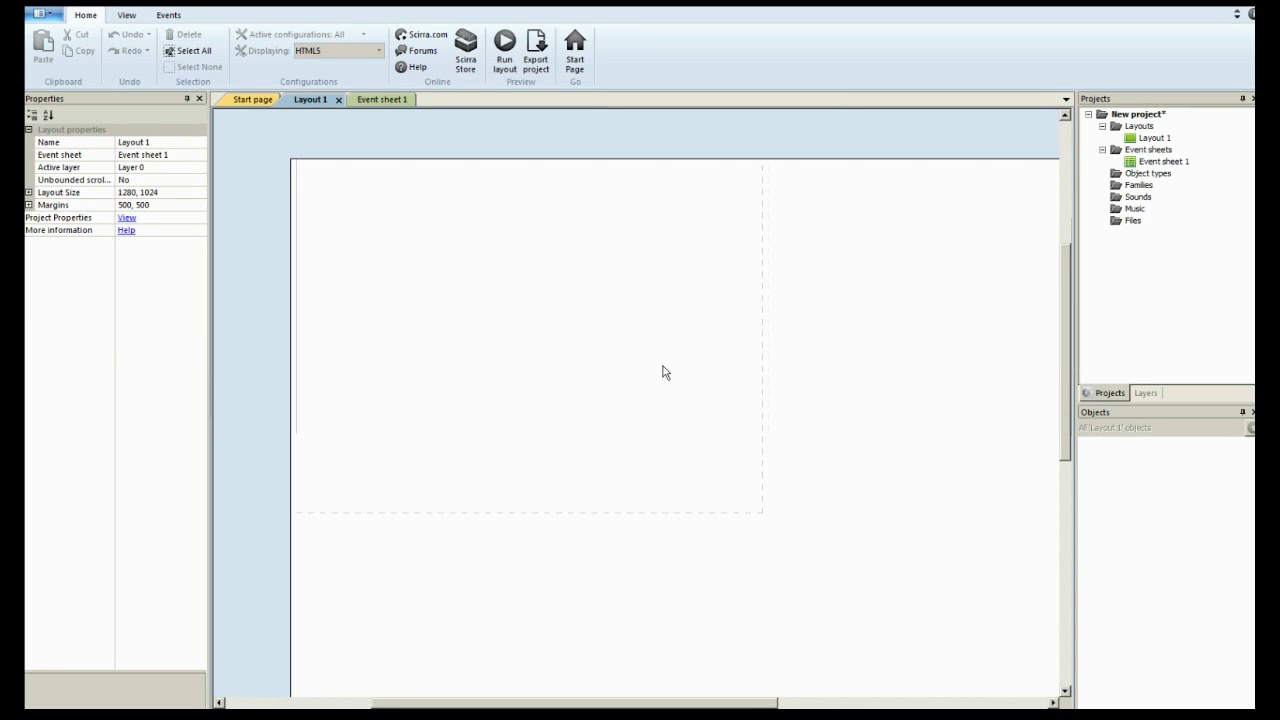
{"action": "right_click", "coordinate": [449, 276]}
Open Layout 1's event sheet, browse the System conditions, then cancel adding an event
{"action": "left_click", "coordinate": [505, 430]}
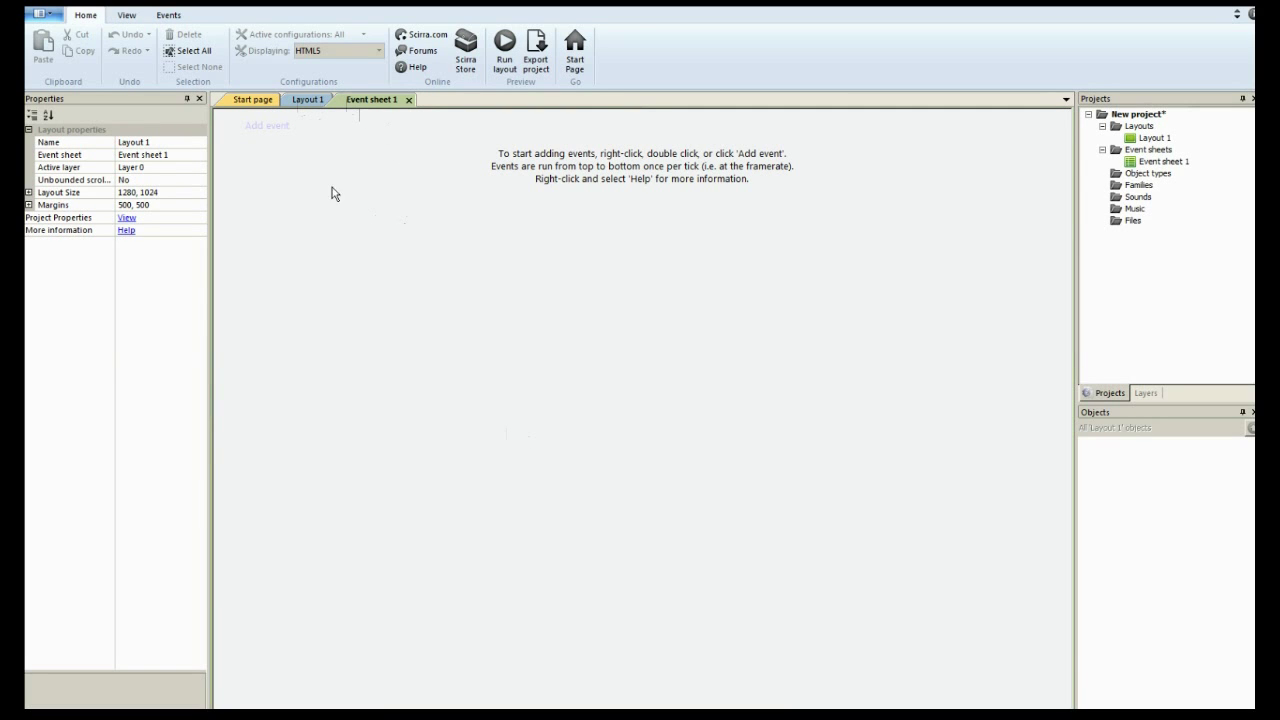
{"action": "left_click", "coordinate": [274, 126]}
{"action": "left_click_drag", "start_coordinate": [752, 318], "coordinate": [532, 285]}
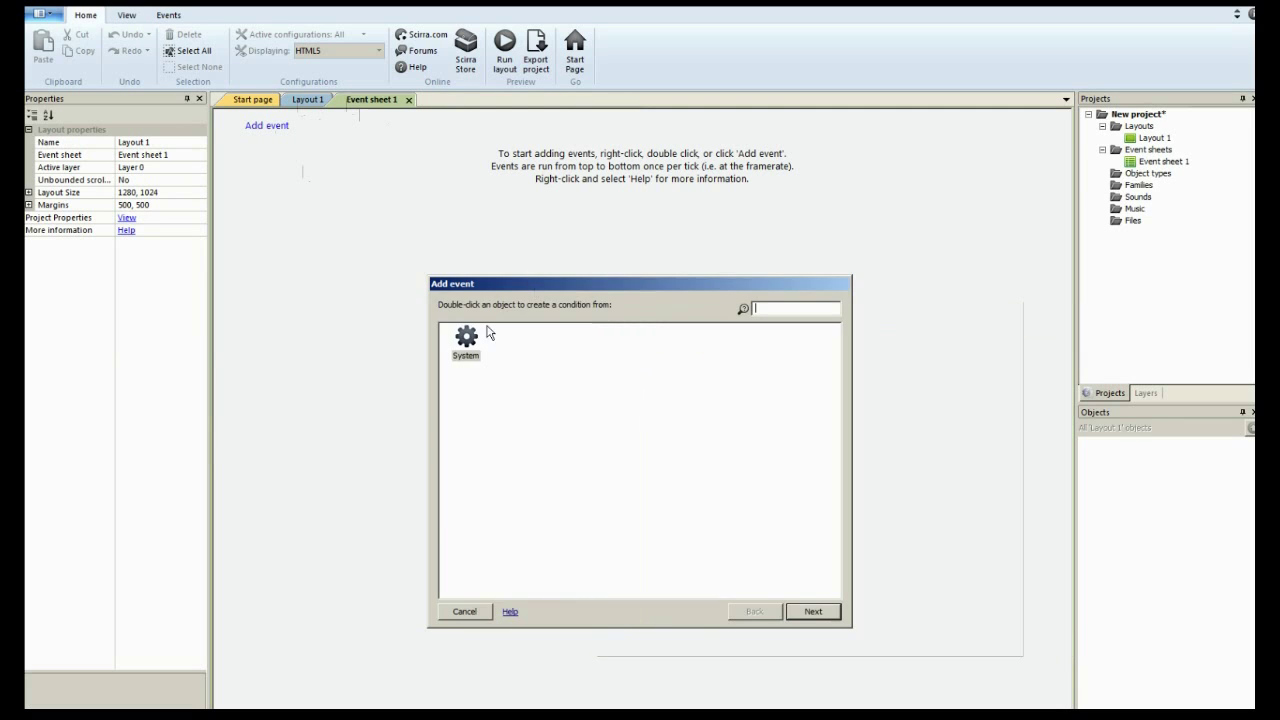
{"action": "double_click", "coordinate": [466, 342]}
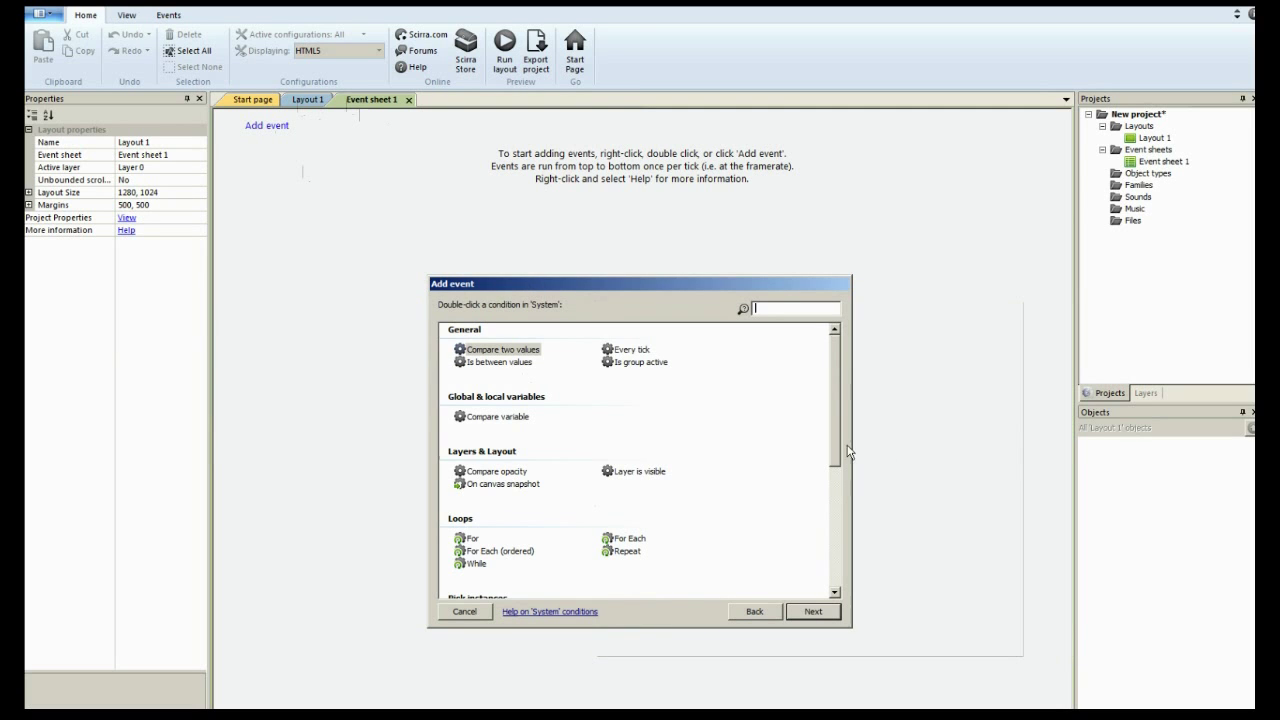
{"action": "left_click", "coordinate": [464, 611]}
Add a global number variable named EachX with initial value 0
{"action": "right_click", "coordinate": [435, 452]}
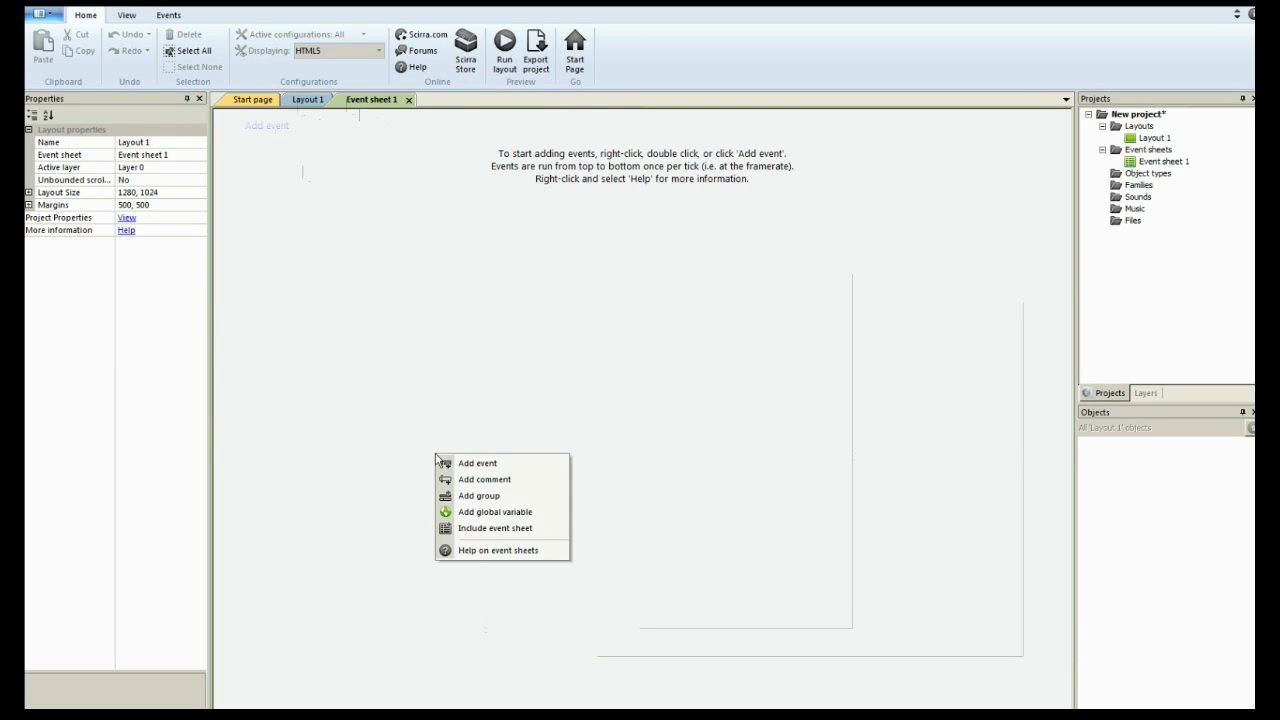
{"action": "left_click", "coordinate": [466, 512]}
{"action": "type", "text": "Eac"}
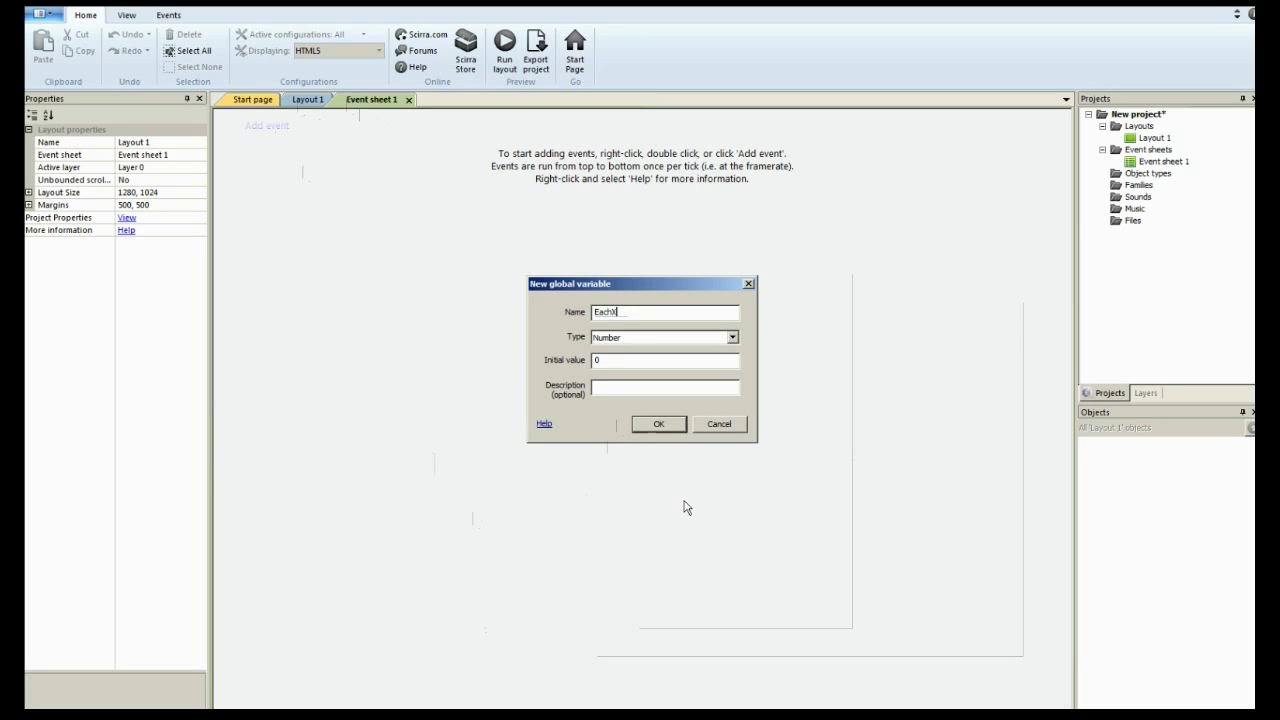
{"action": "type", "text": "hX"}
{"action": "left_click", "coordinate": [658, 424]}
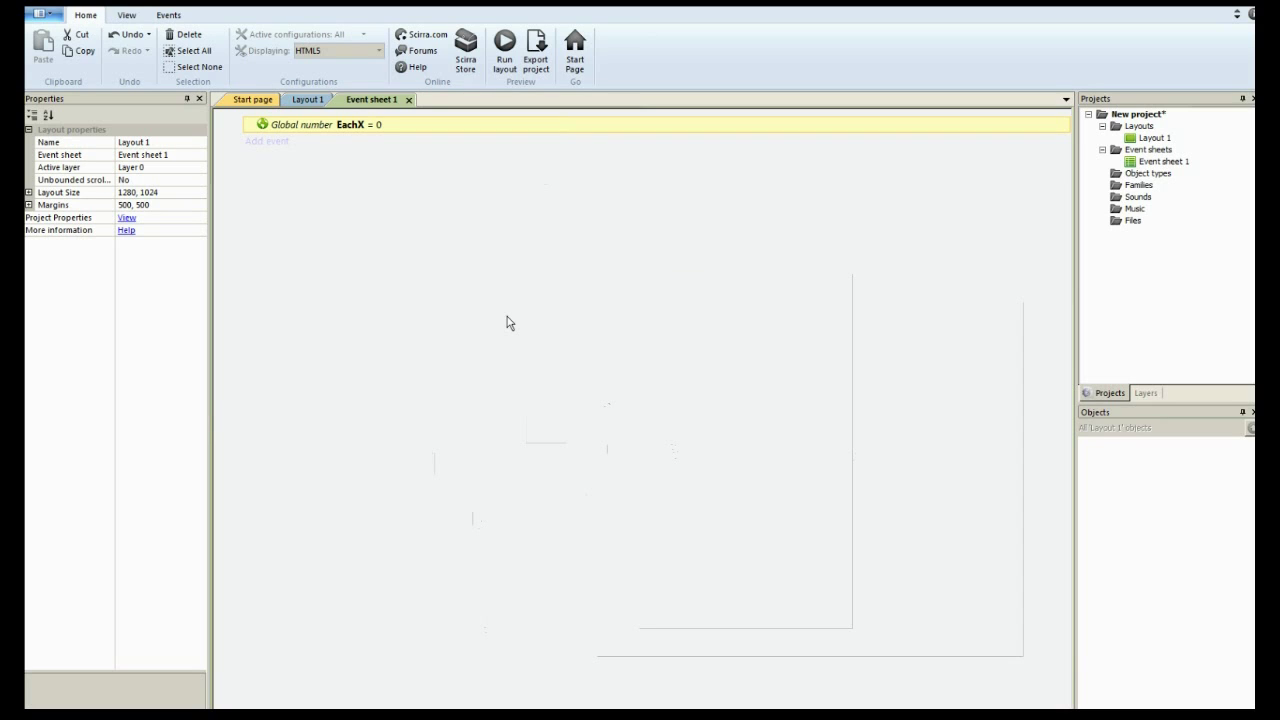
{"action": "right_click", "coordinate": [386, 270]}
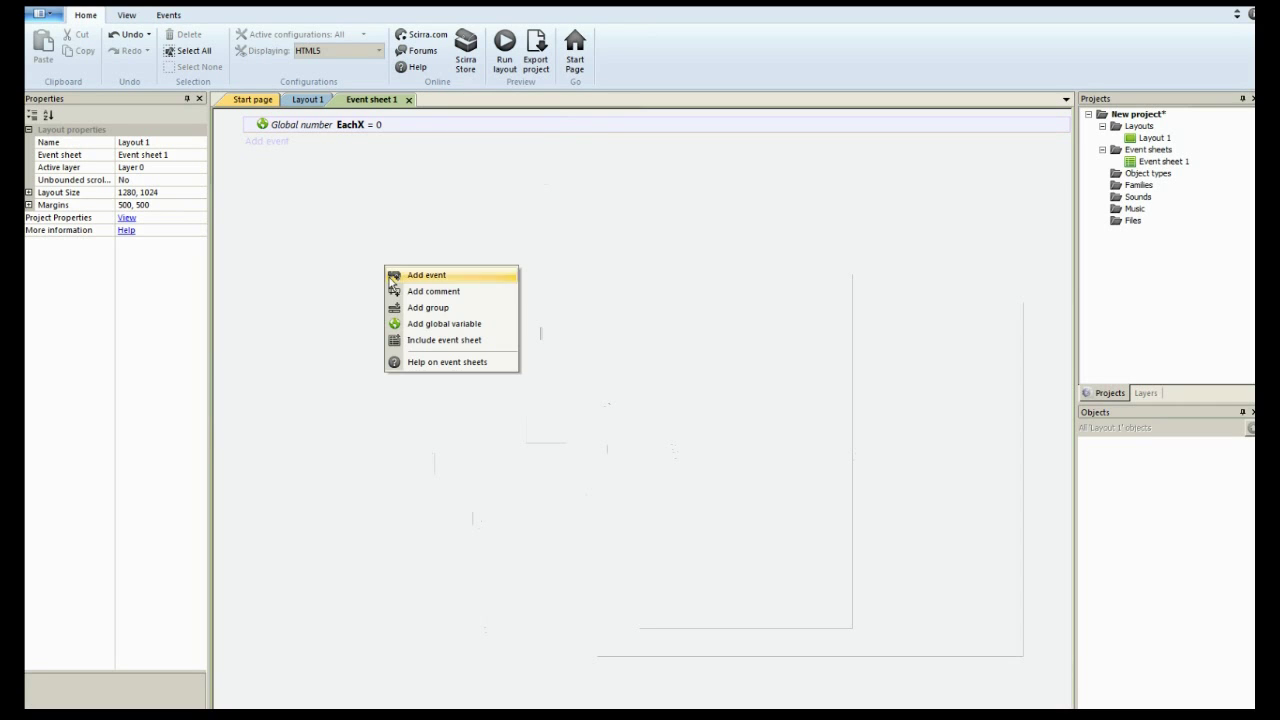
Create a global number variable named Score with initial value 12000
{"action": "left_click", "coordinate": [406, 325]}
{"action": "type", "text": "Score"}
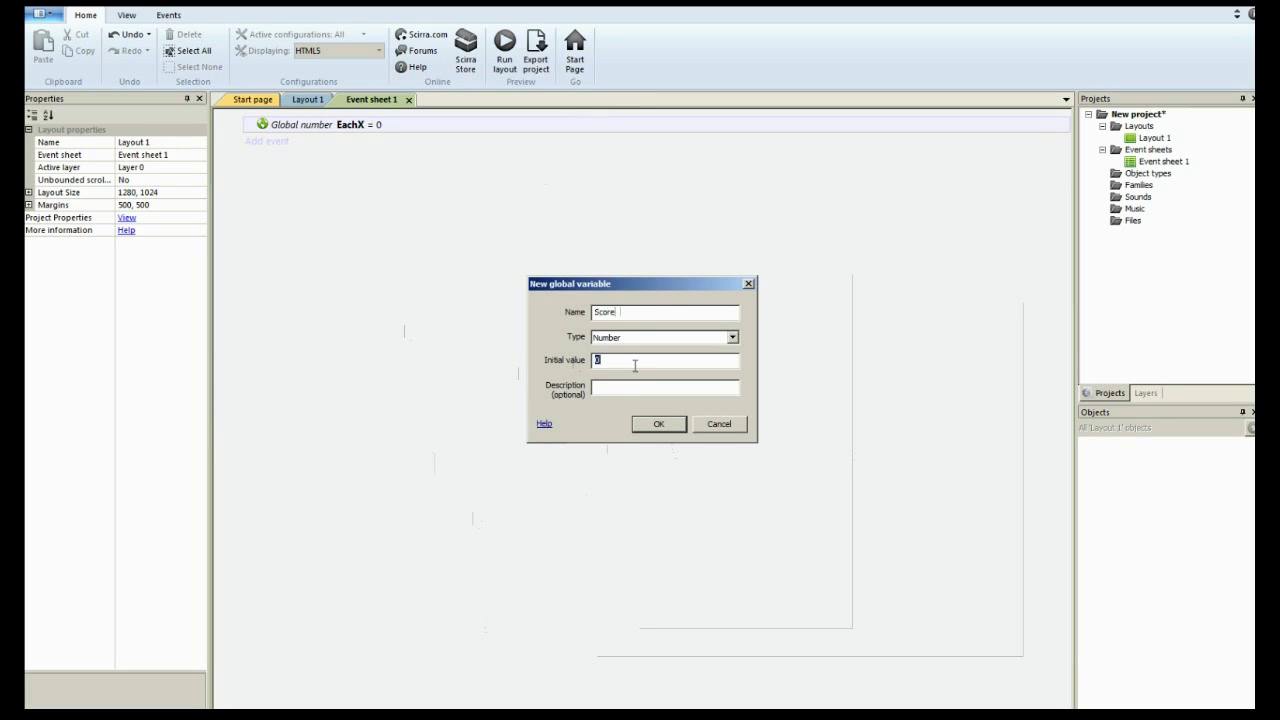
{"action": "type", "text": "12000"}
{"action": "left_click", "coordinate": [656, 423]}
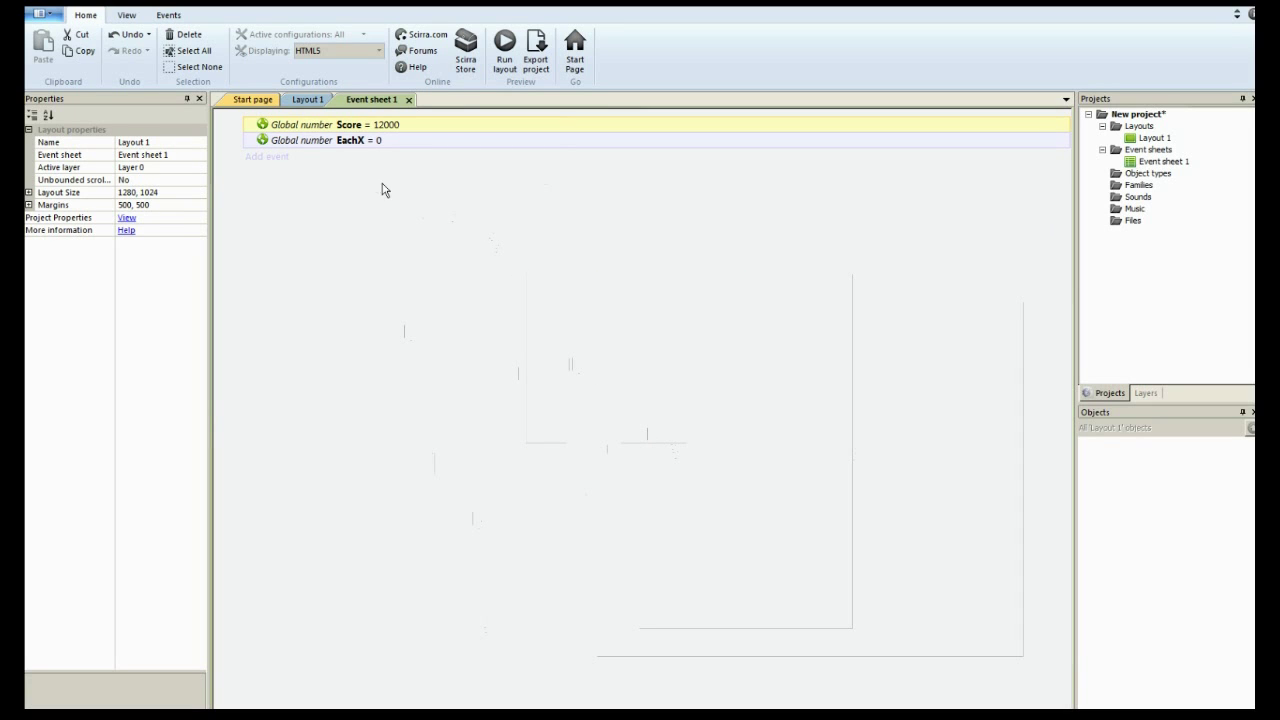
Return to Layout 1 and insert a Mouse object into the project
{"action": "left_click", "coordinate": [308, 100]}
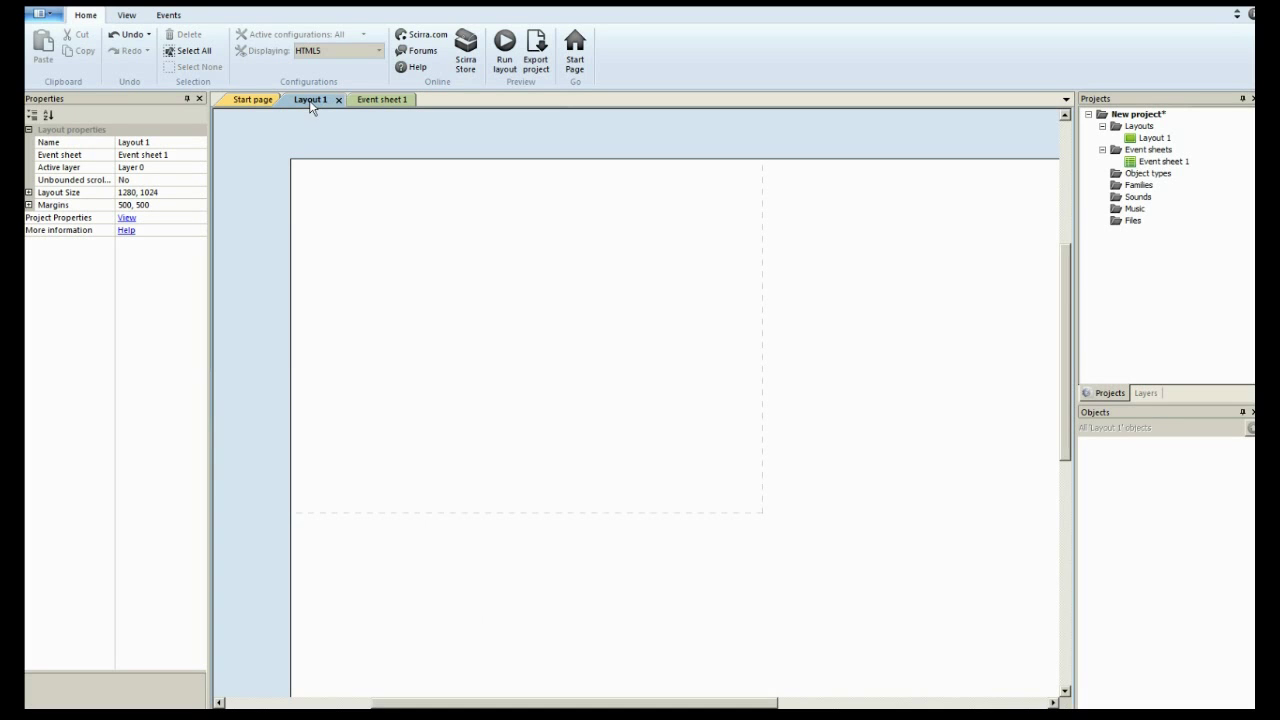
{"action": "double_click", "coordinate": [279, 499]}
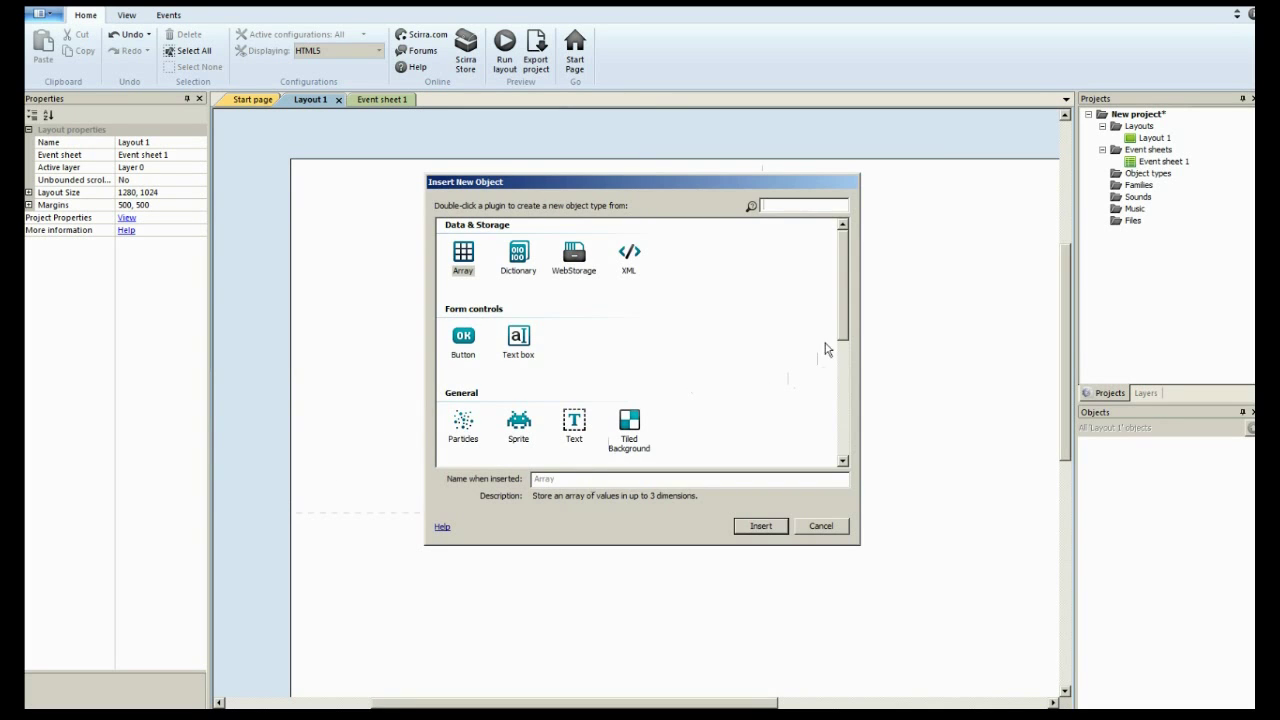
{"action": "left_click_drag", "start_coordinate": [844, 332], "coordinate": [842, 390]}
{"action": "double_click", "coordinate": [573, 370]}
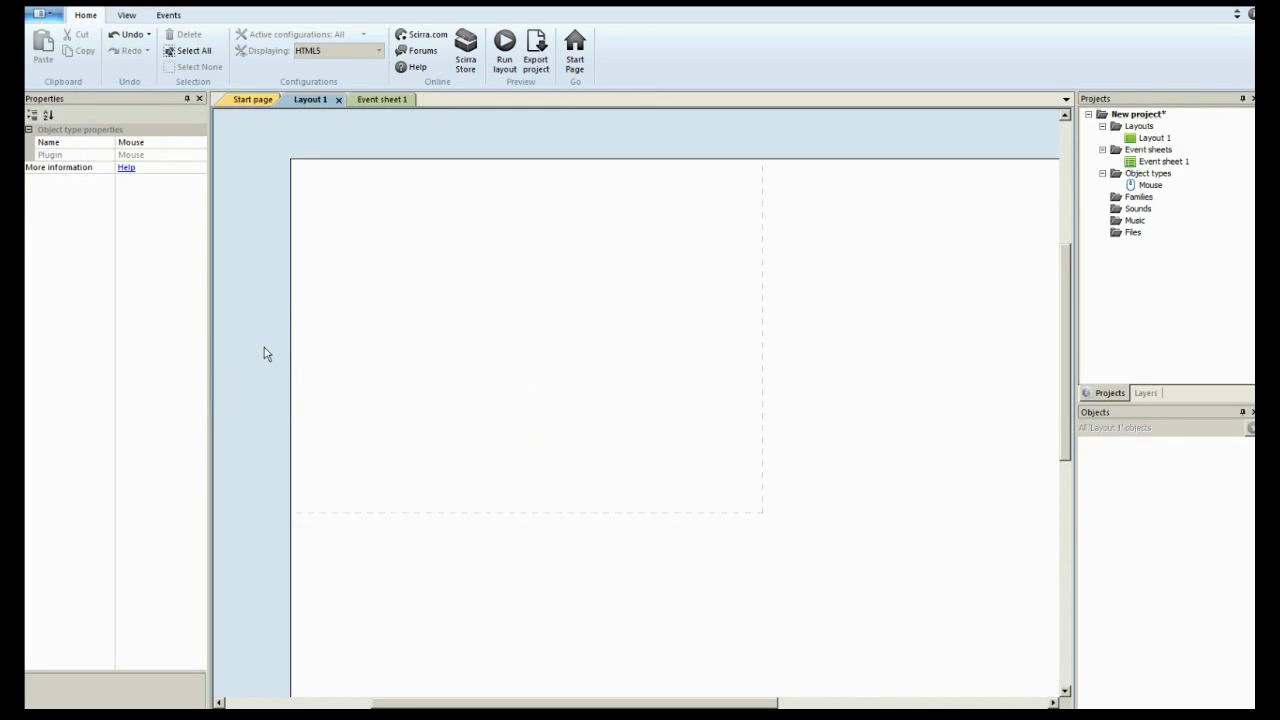
Insert AJAX and Array objects into the project
{"action": "double_click", "coordinate": [257, 349]}
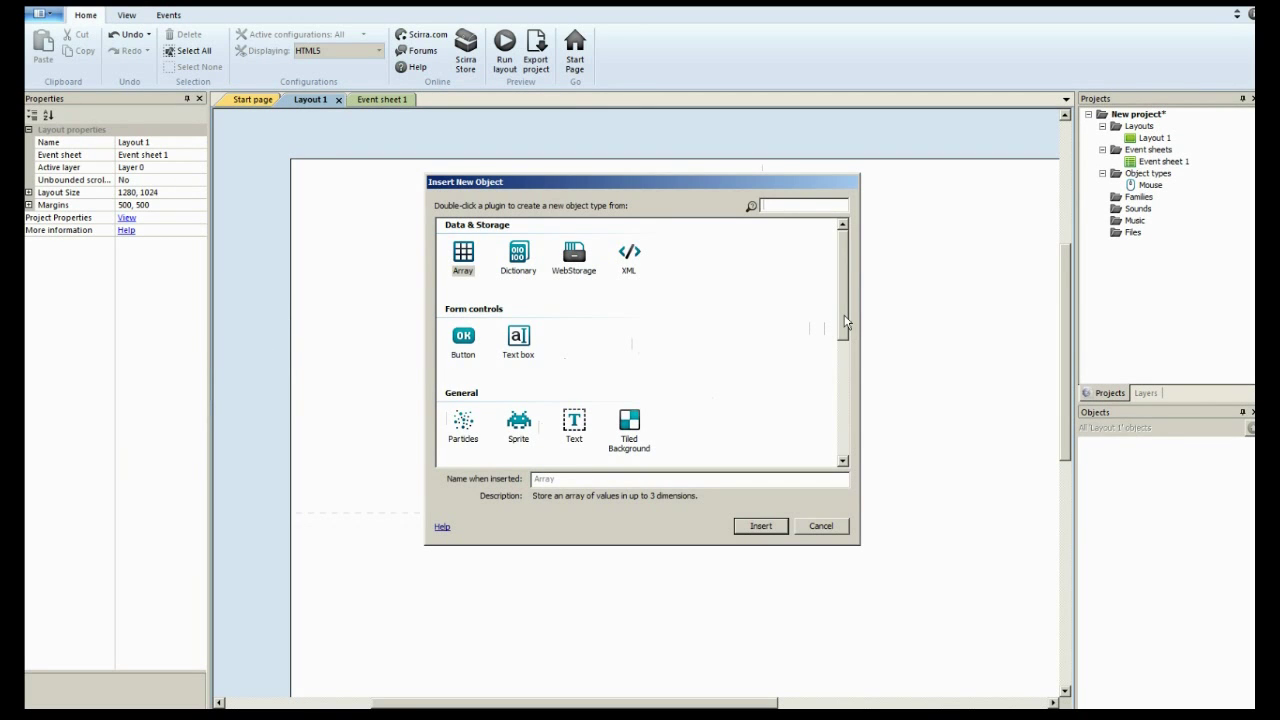
{"action": "scroll", "coordinate": [520, 420], "scroll_direction": "down", "scroll_amount": 5}
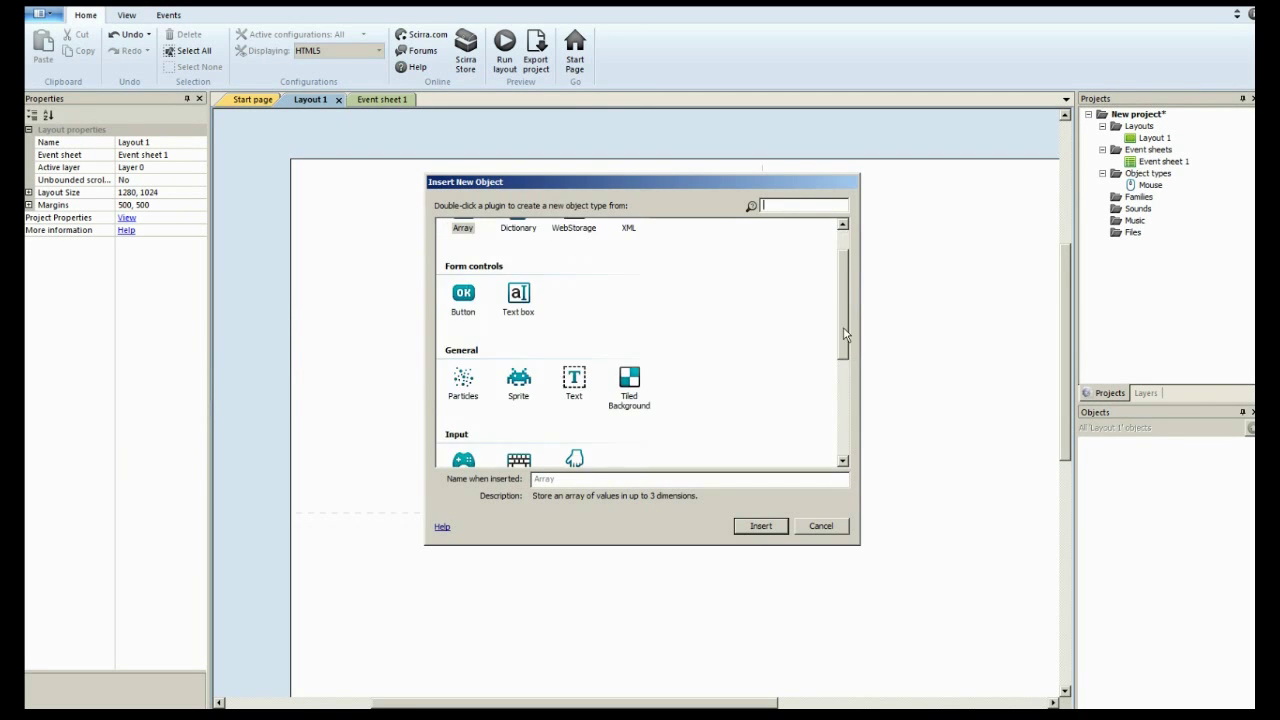
{"action": "double_click", "coordinate": [472, 420]}
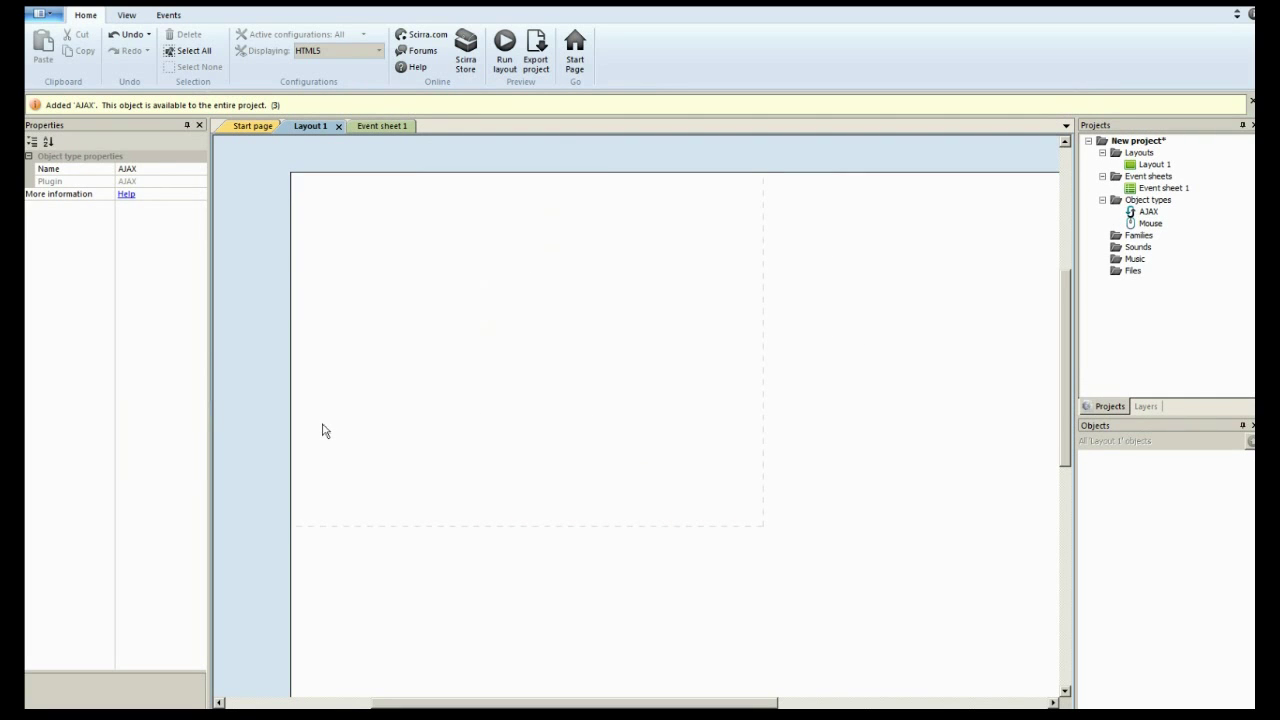
{"action": "double_click", "coordinate": [261, 433]}
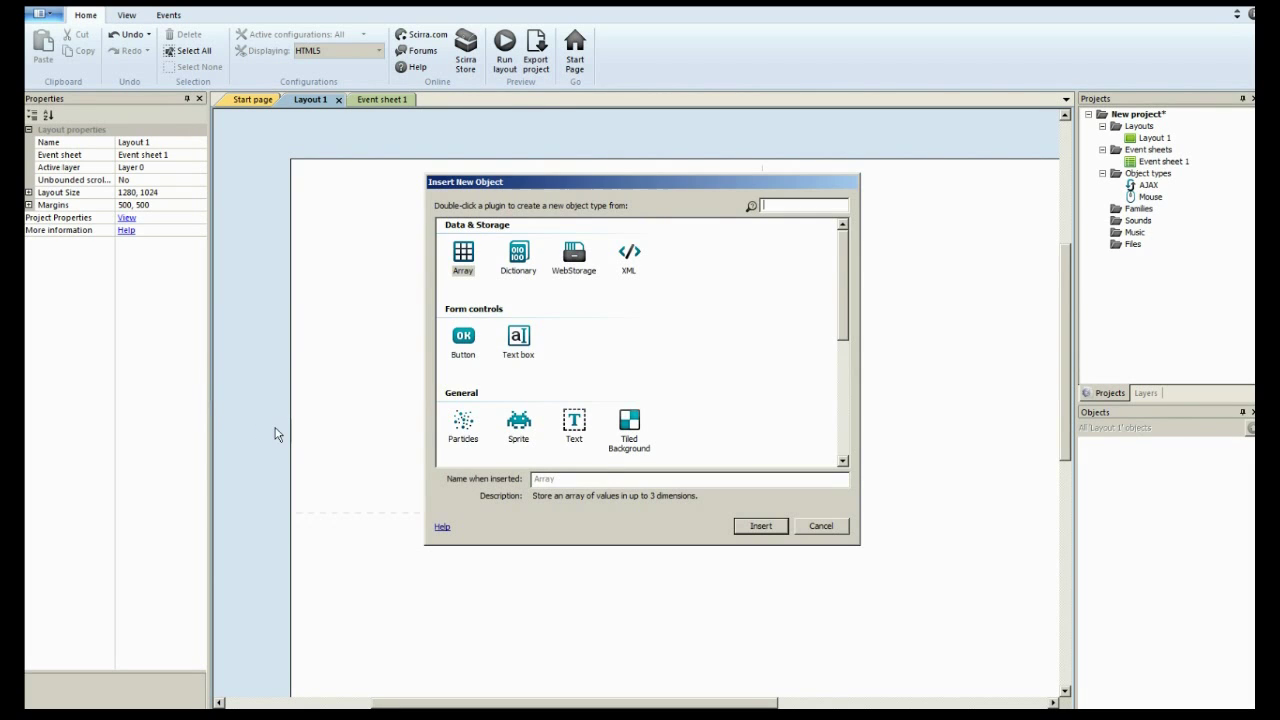
{"action": "double_click", "coordinate": [473, 259]}
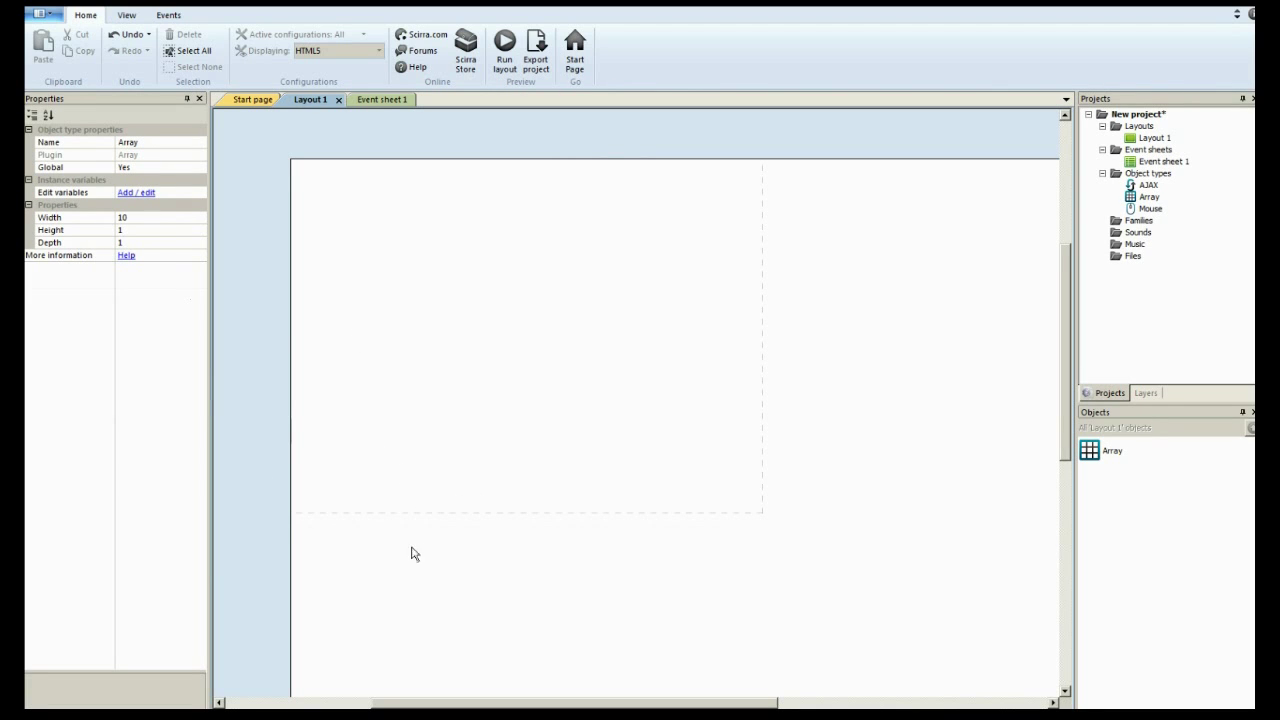
{"action": "double_click", "coordinate": [280, 522]}
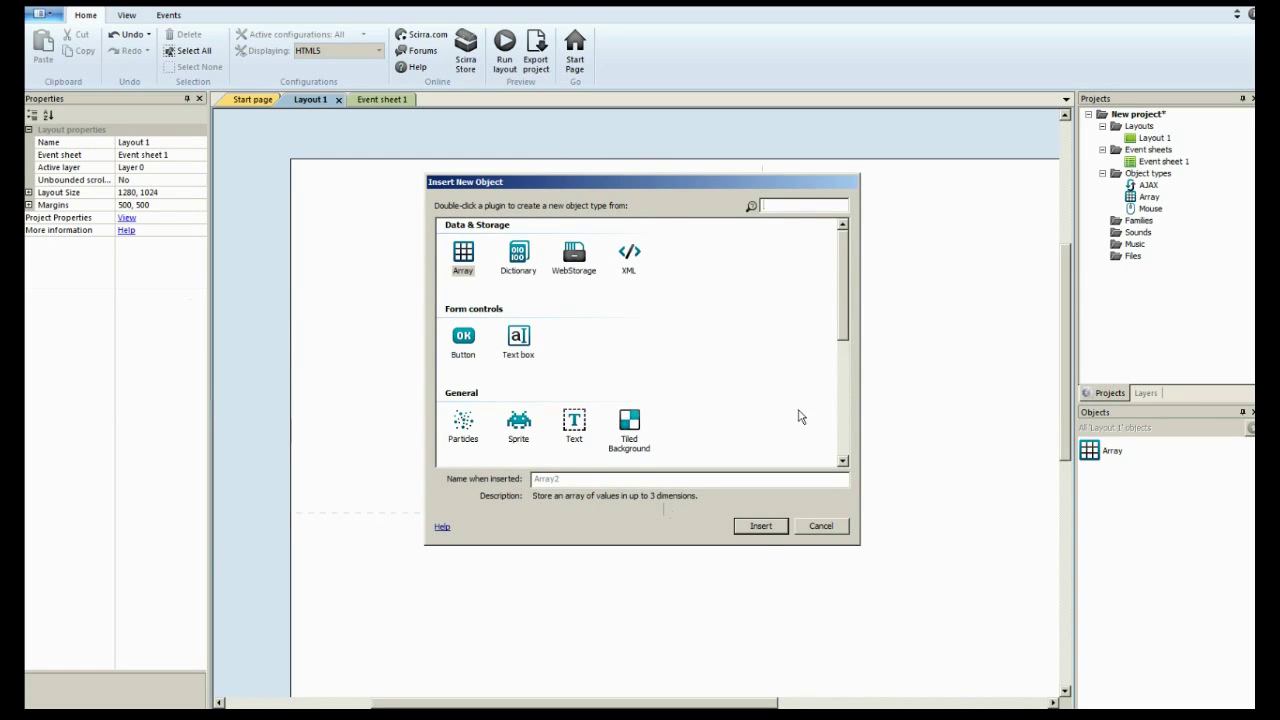
Insert a Sprite with the submitbutton.png image and position it at 277, 405
{"action": "left_click_drag", "start_coordinate": [842, 322], "coordinate": [837, 380]}
{"action": "double_click", "coordinate": [518, 300]}
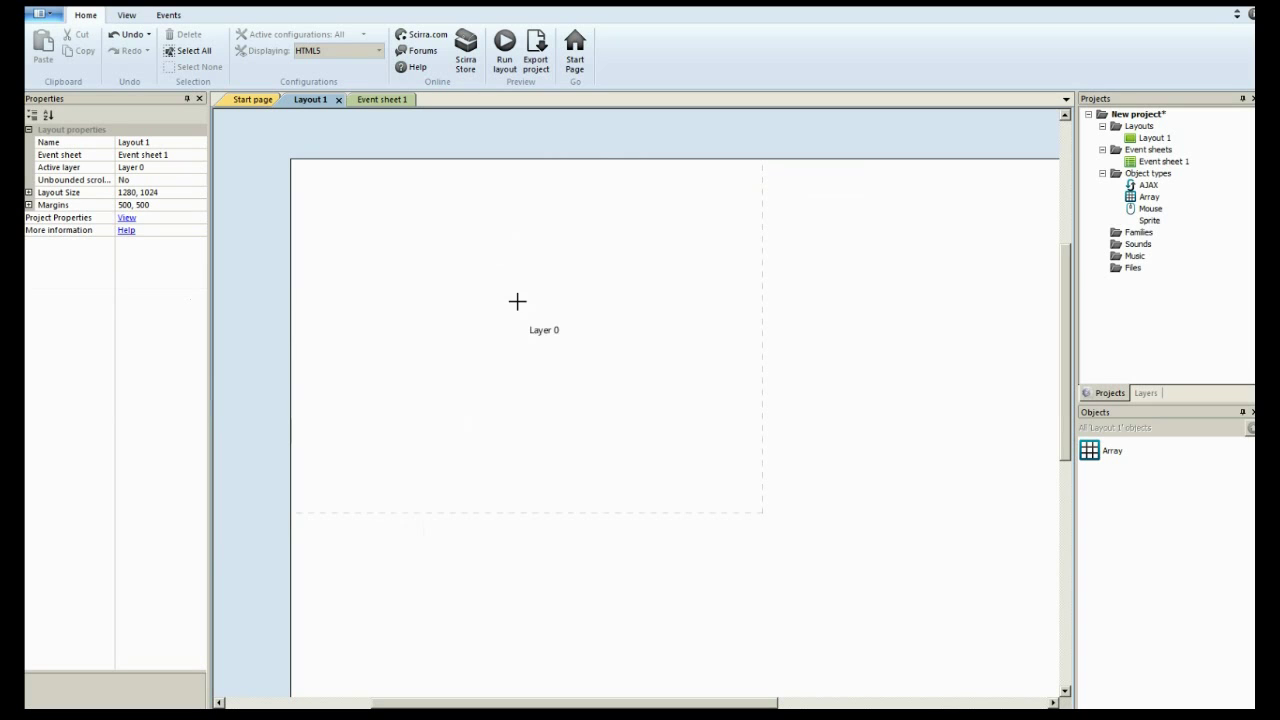
{"action": "left_click", "coordinate": [519, 528]}
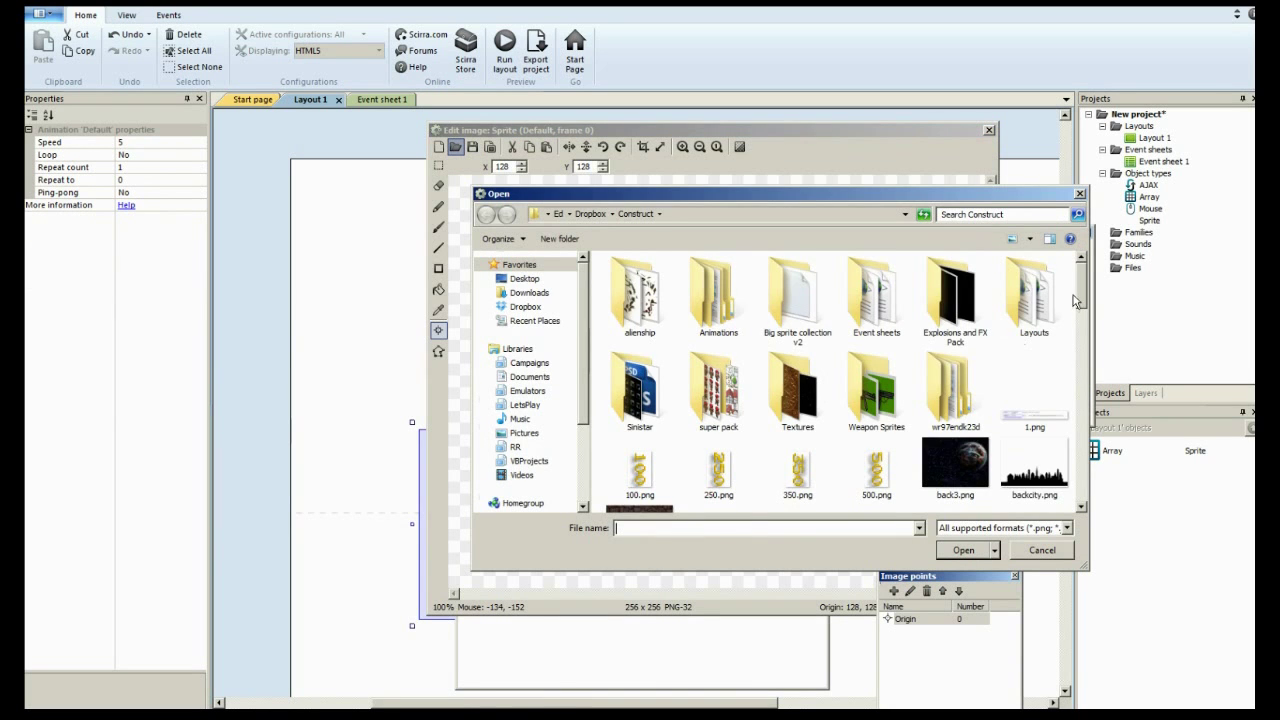
{"action": "left_click_drag", "start_coordinate": [1078, 290], "coordinate": [1085, 460]}
{"action": "double_click", "coordinate": [797, 440]}
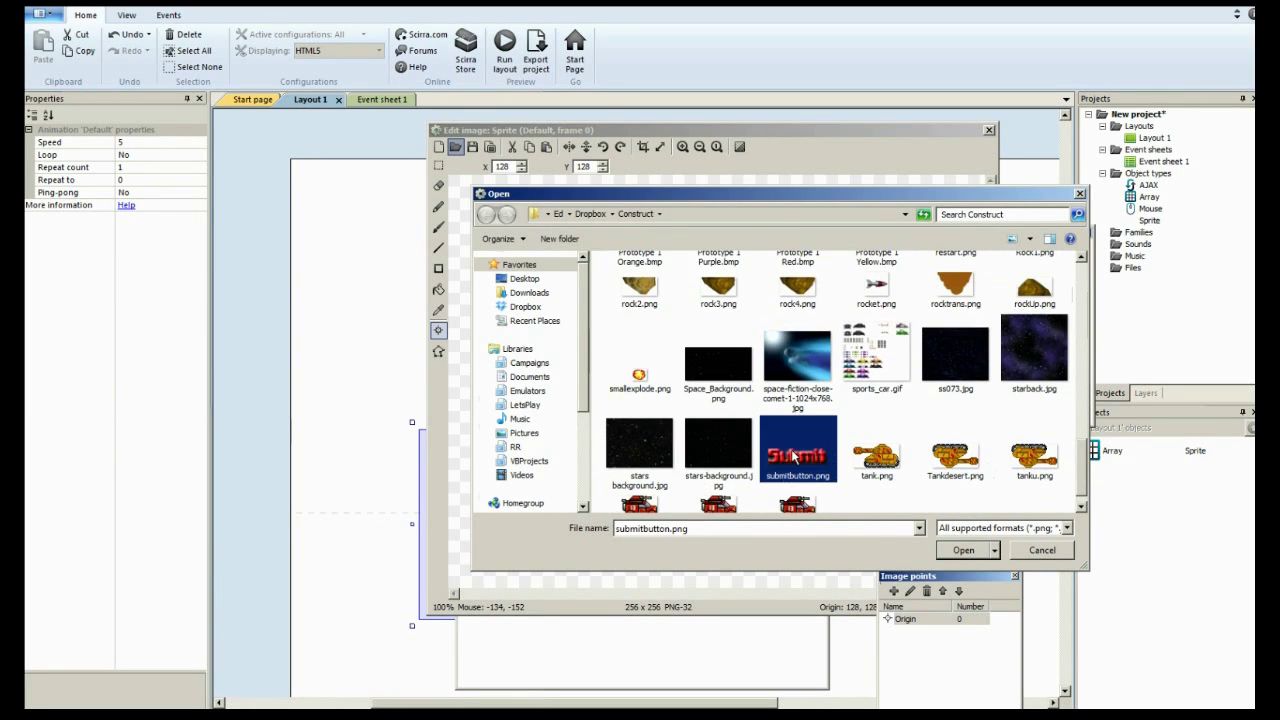
{"action": "left_click", "coordinate": [989, 130]}
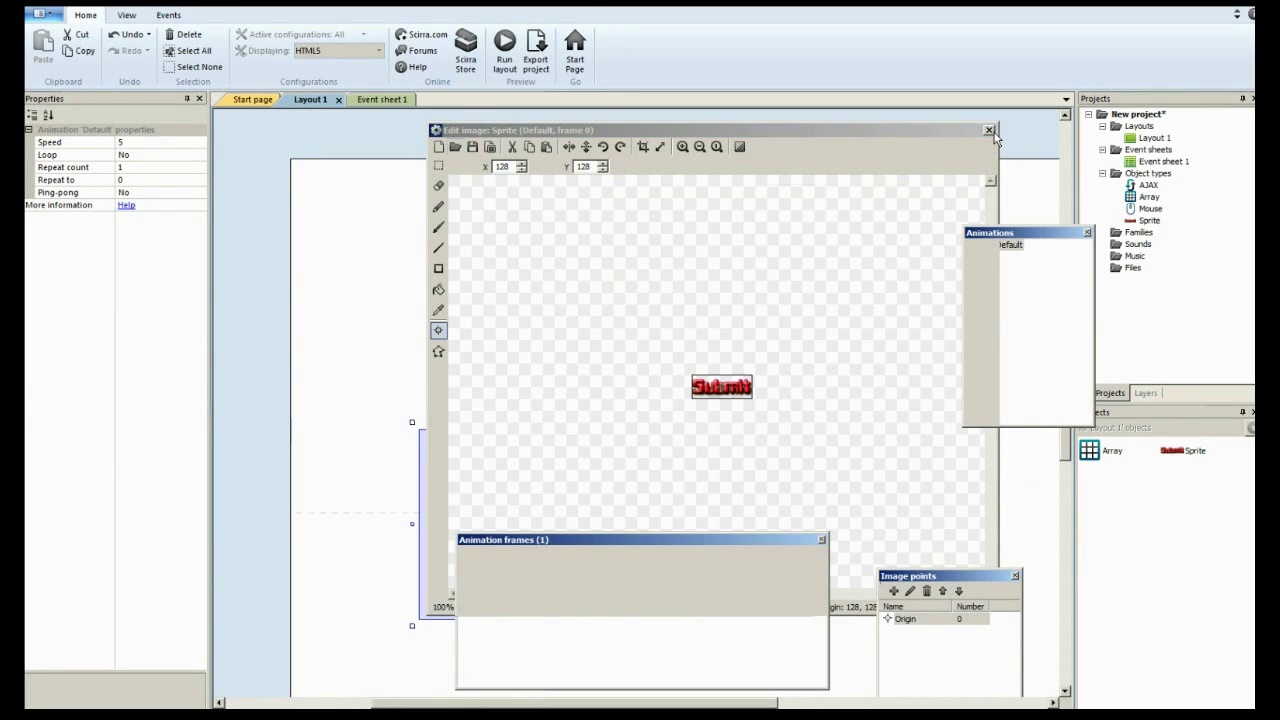
{"action": "left_click_drag", "start_coordinate": [540, 534], "coordinate": [510, 509]}
{"action": "left_click", "coordinate": [510, 533]}
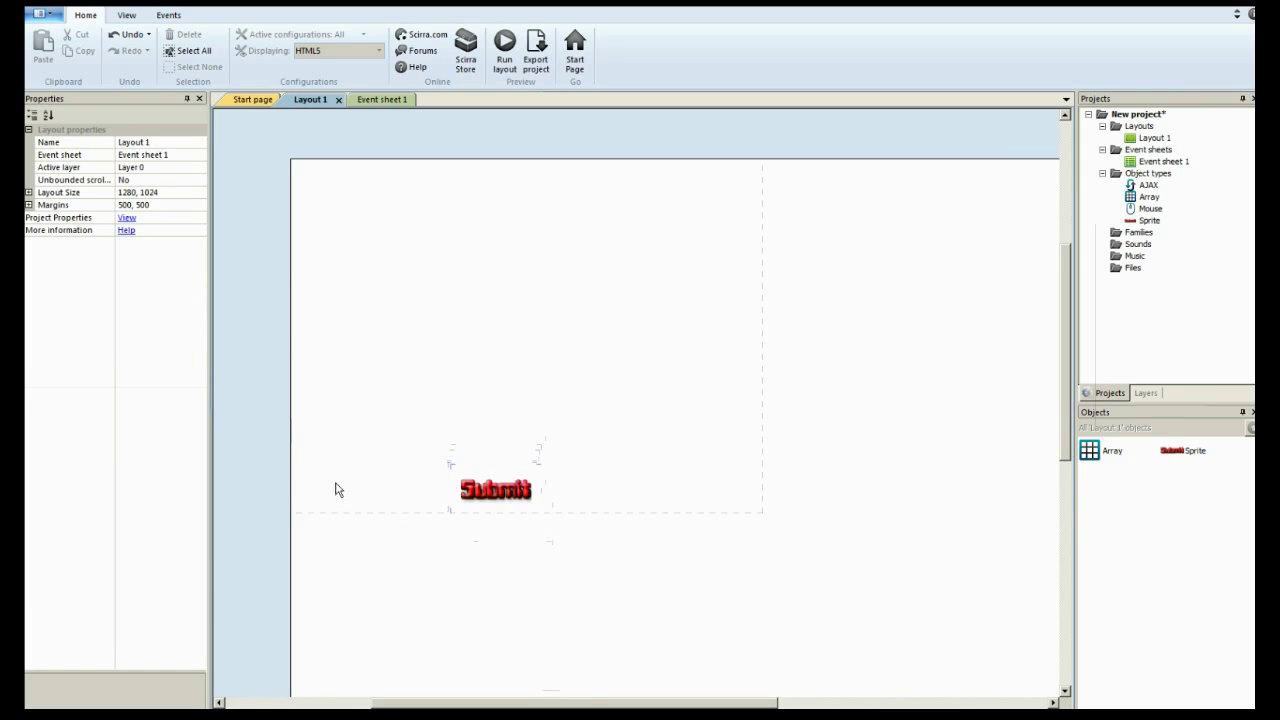
{"action": "double_click", "coordinate": [254, 443]}
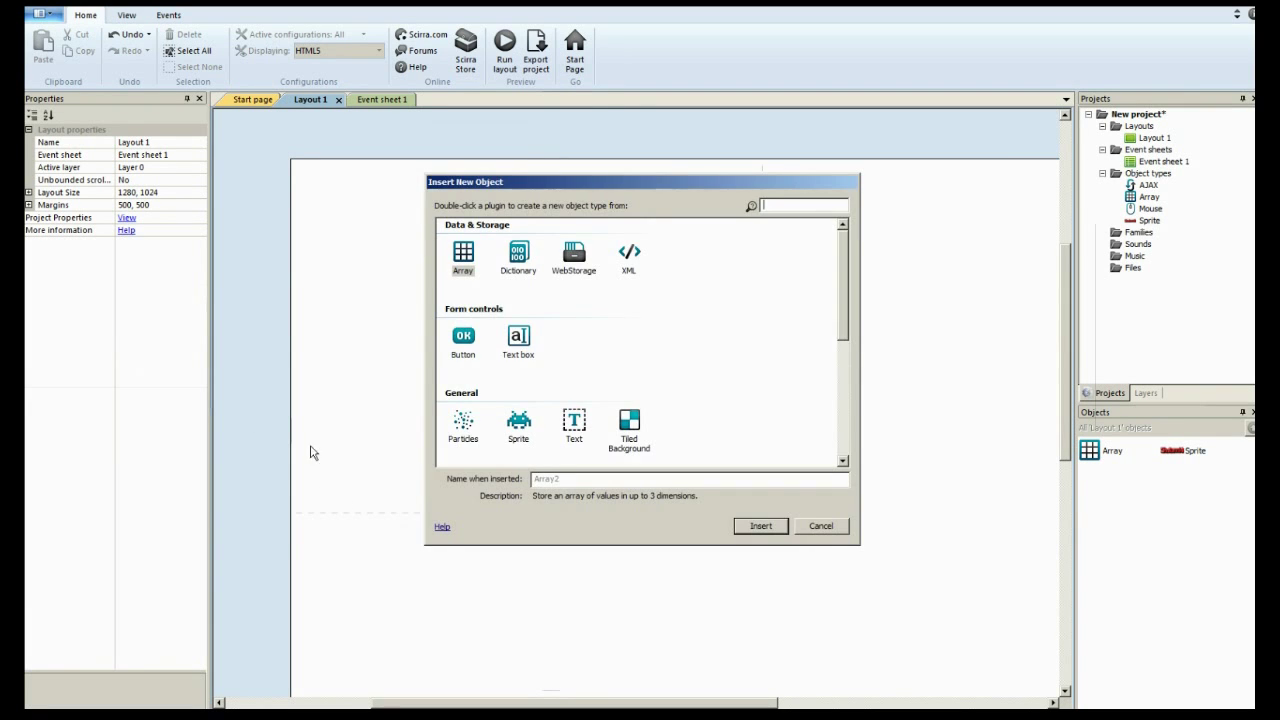
Insert a Text box just above the Submit sprite and name it txtPlayerName
{"action": "double_click", "coordinate": [519, 338]}
{"action": "left_click", "coordinate": [381, 447]}
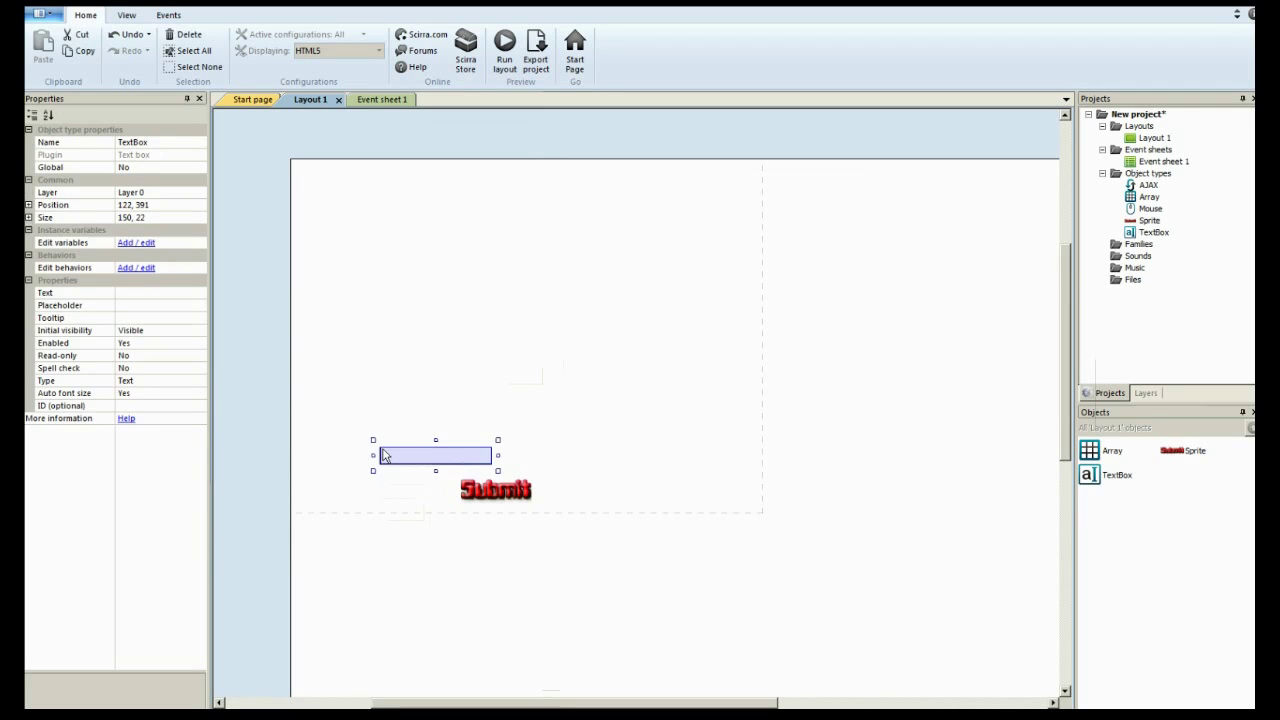
{"action": "left_click_drag", "start_coordinate": [431, 460], "coordinate": [482, 460]}
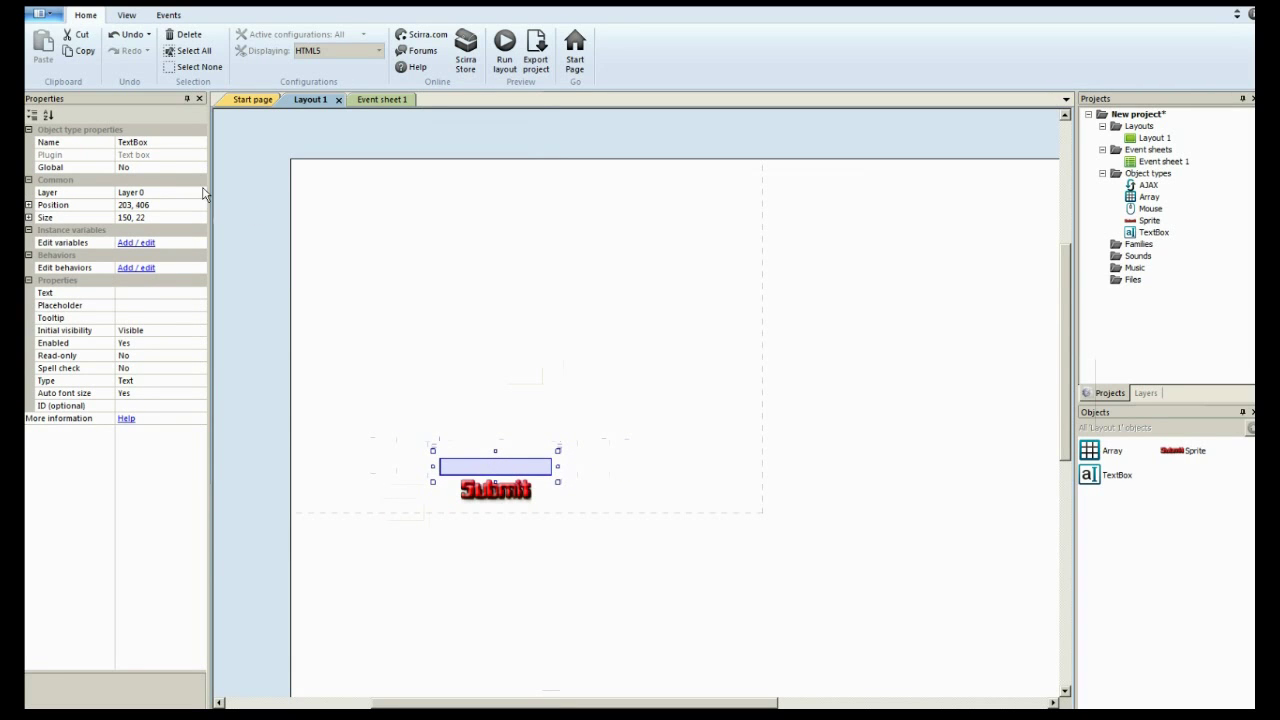
{"action": "left_click", "coordinate": [174, 142]}
{"action": "type", "text": "txtPlayerName"}
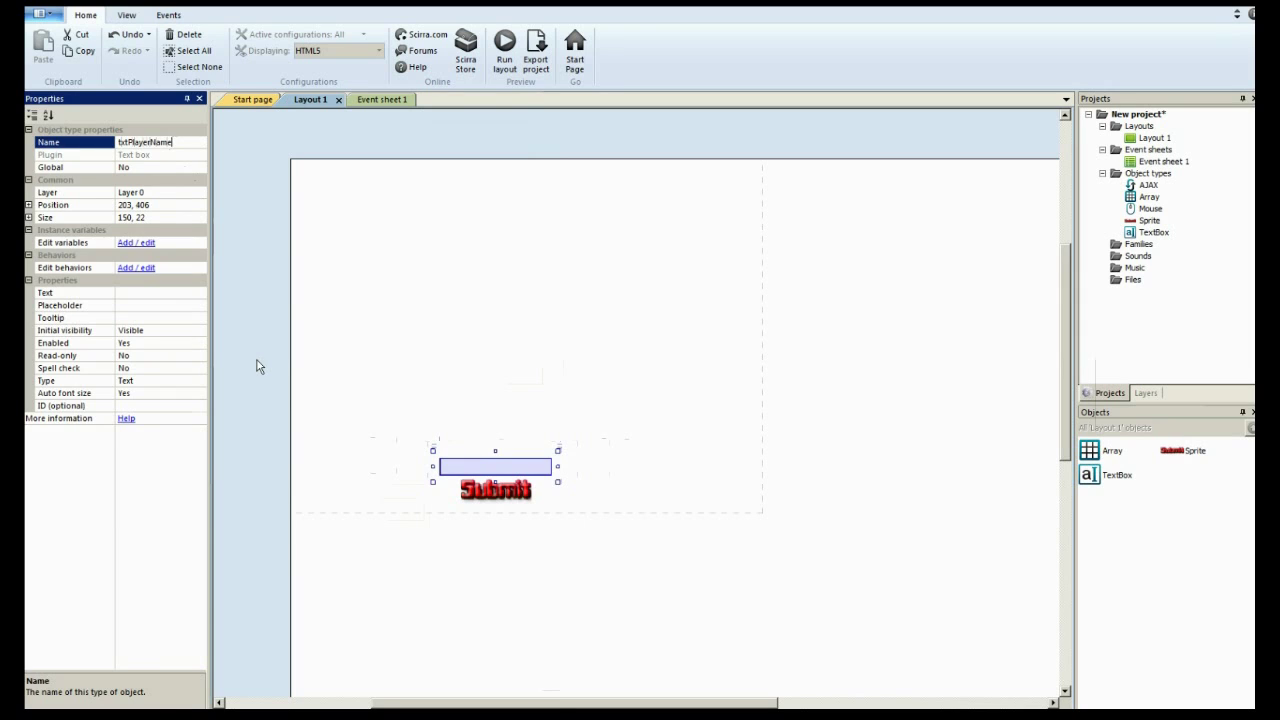
{"action": "left_click", "coordinate": [257, 366]}
{"action": "left_click", "coordinate": [543, 467]}
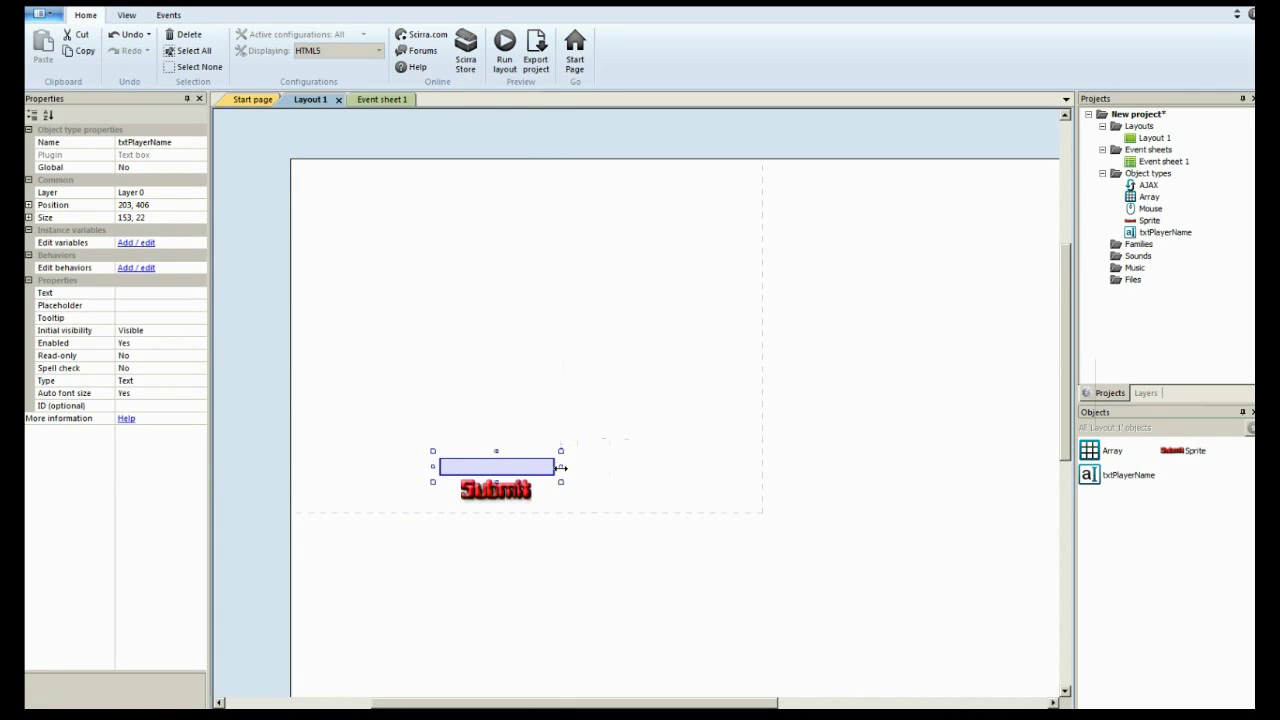
{"action": "left_click", "coordinate": [517, 527]}
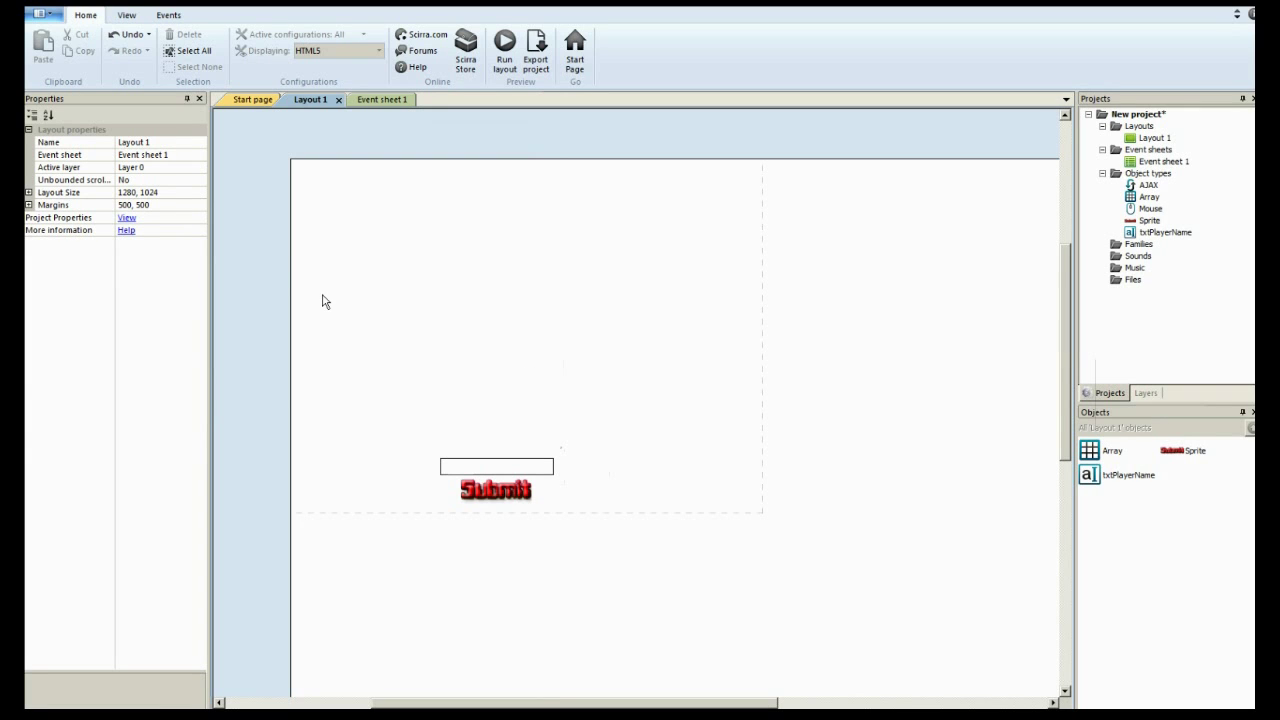
Insert a Text object named txtName1 and move it to the top-left corner at 14, 15
{"action": "double_click", "coordinate": [242, 428]}
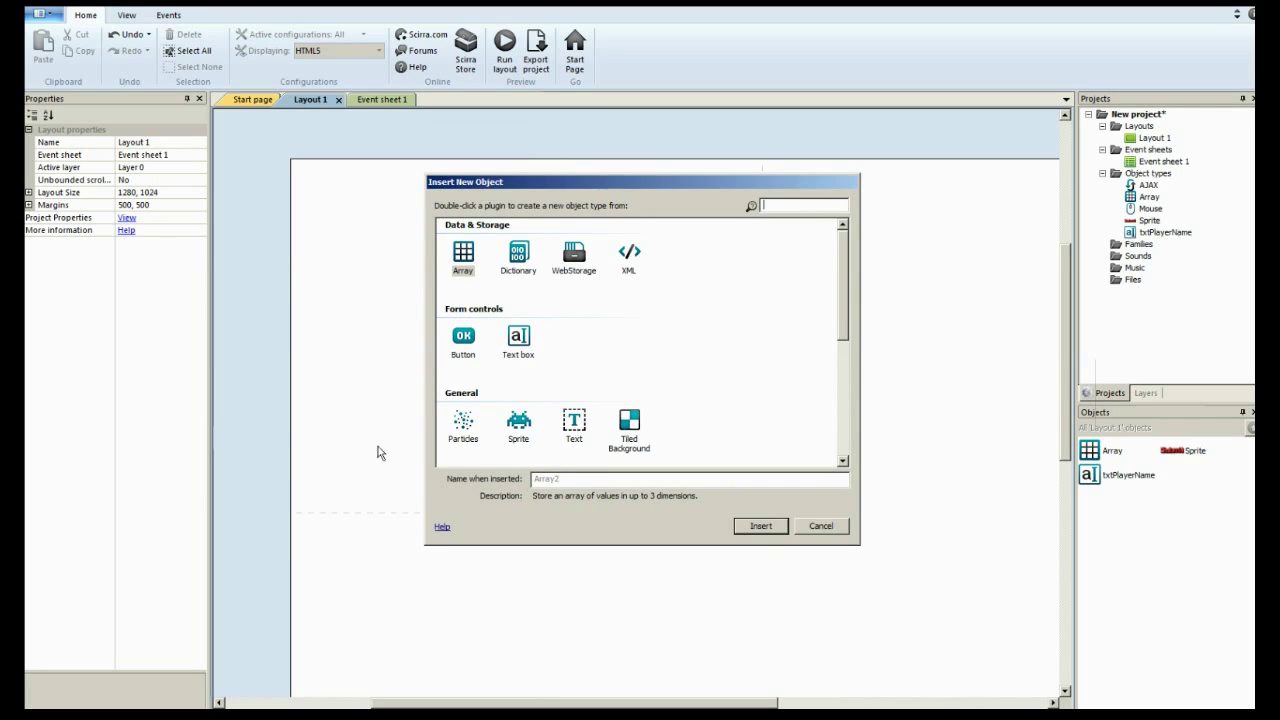
{"action": "left_click", "coordinate": [575, 432]}
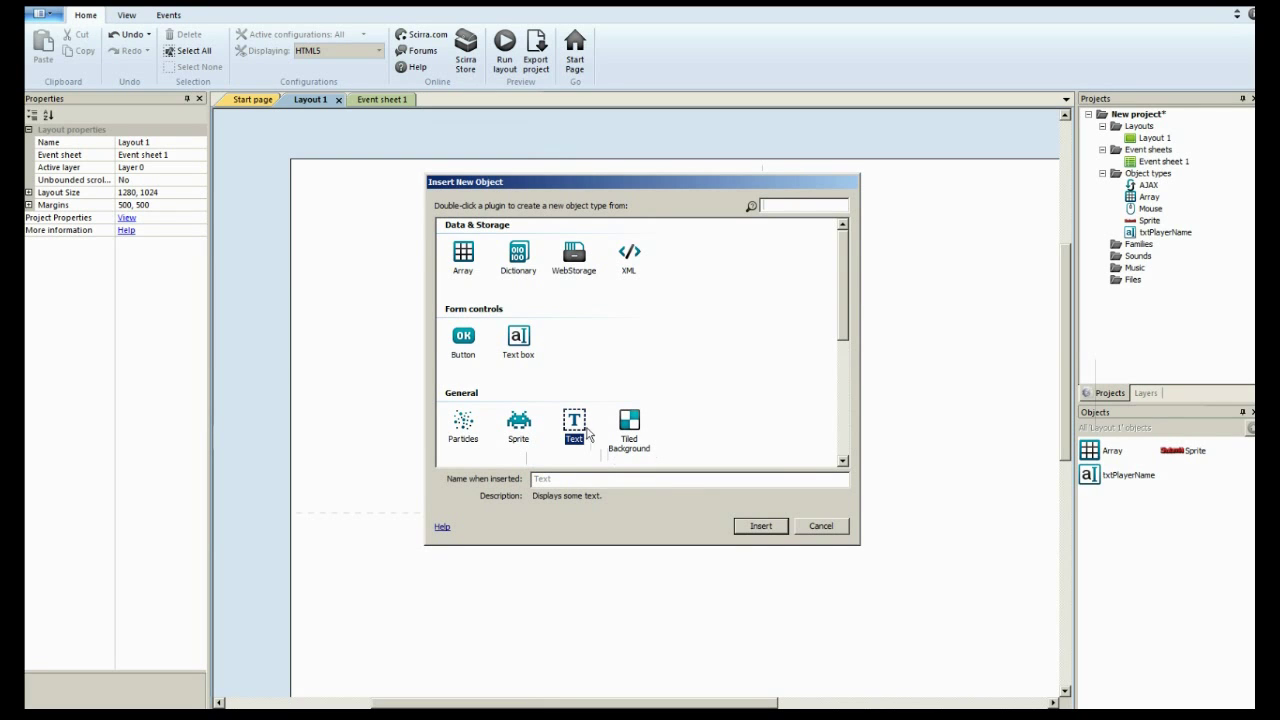
{"action": "double_click", "coordinate": [575, 425]}
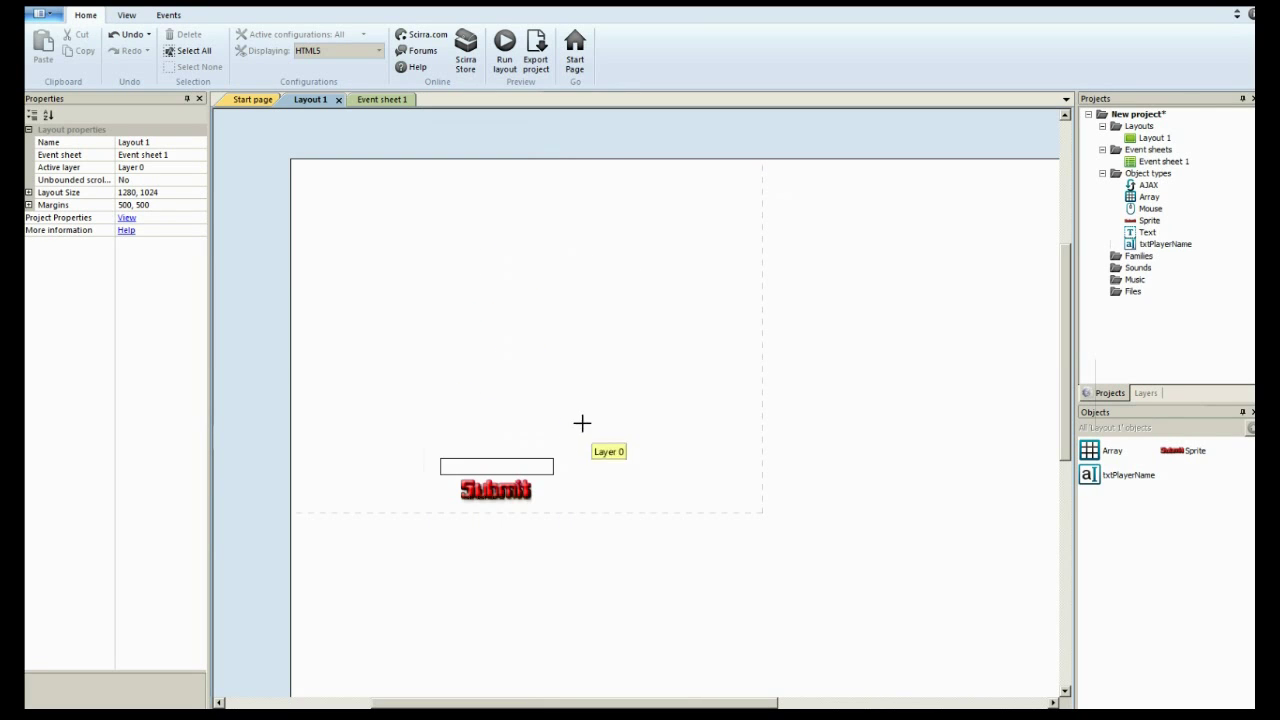
{"action": "left_click", "coordinate": [468, 537]}
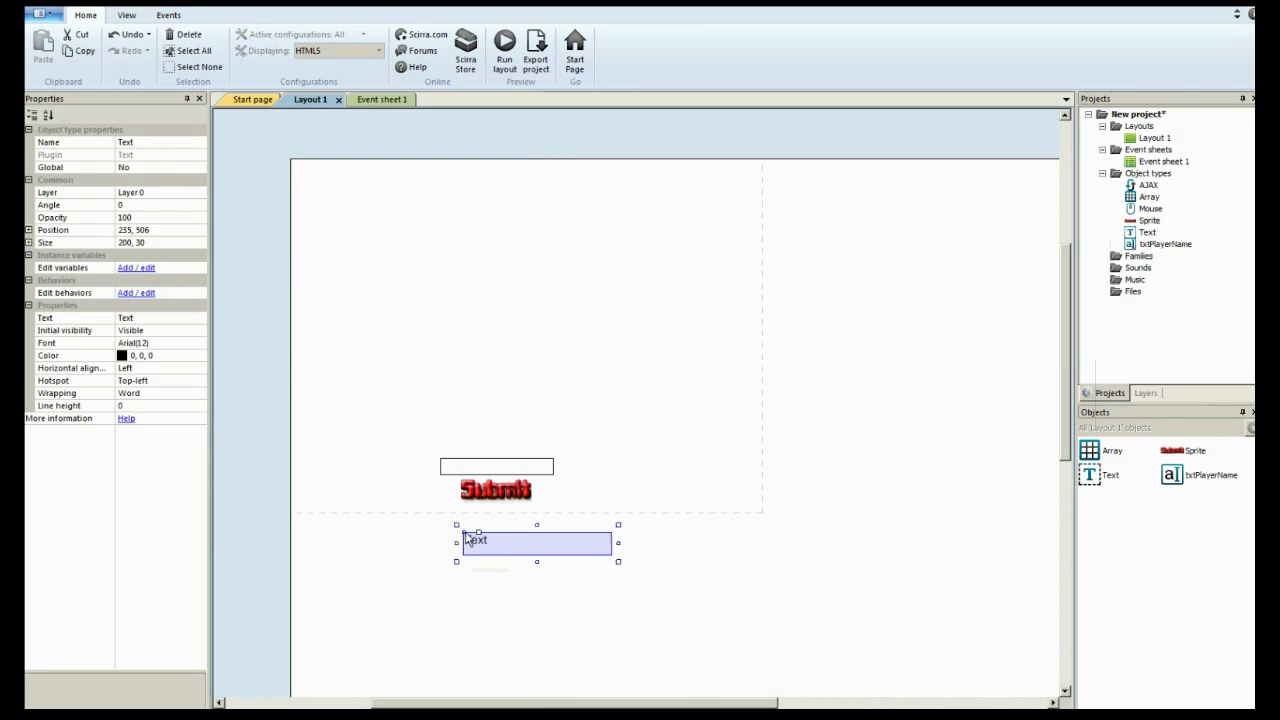
{"action": "left_click", "coordinate": [153, 142]}
{"action": "type", "text": "txtName"}
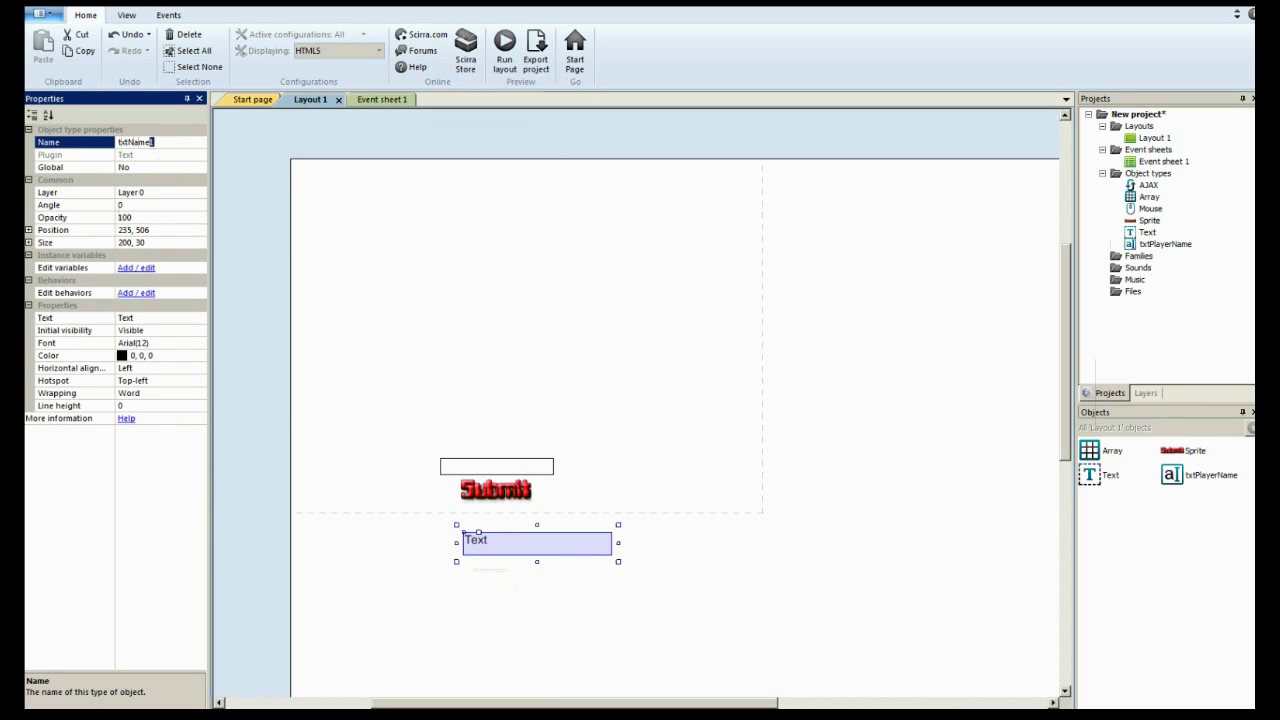
{"action": "left_click_drag", "start_coordinate": [153, 142], "coordinate": [128, 142]}
{"action": "left_click", "coordinate": [544, 576]}
{"action": "left_click", "coordinate": [517, 556]}
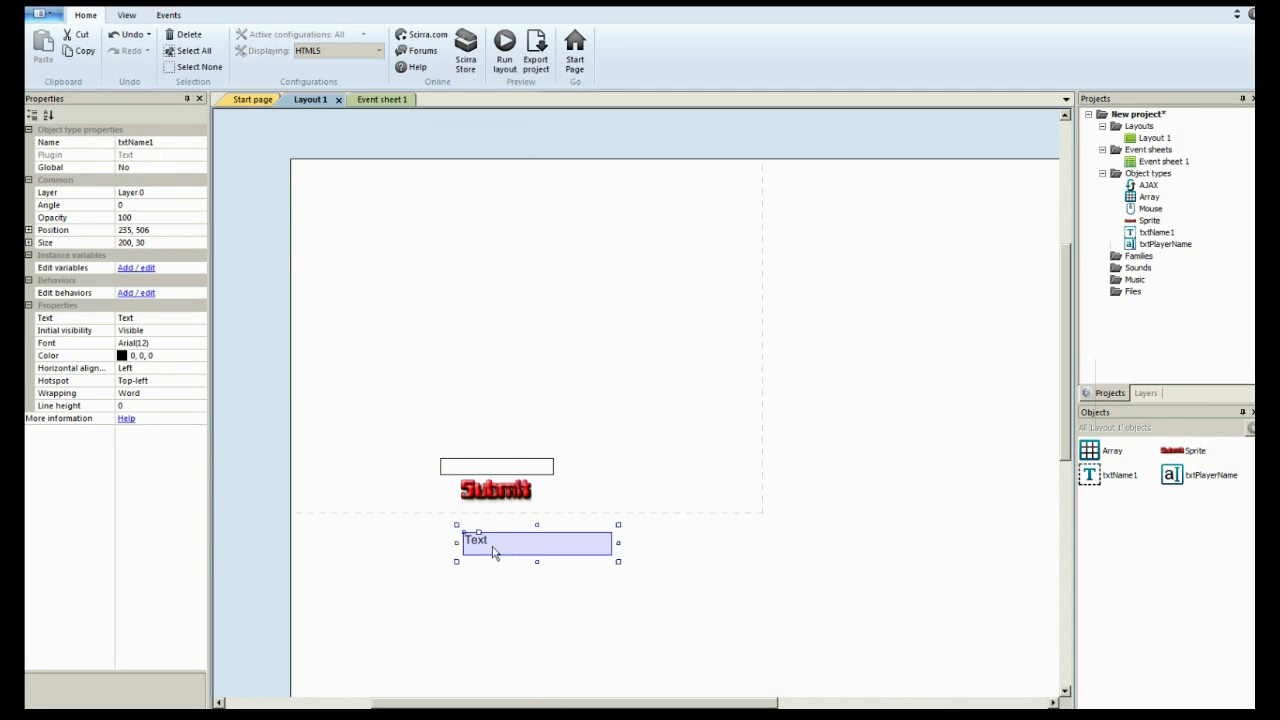
{"action": "left_click_drag", "start_coordinate": [494, 549], "coordinate": [348, 189]}
{"action": "left_click", "coordinate": [355, 228]}
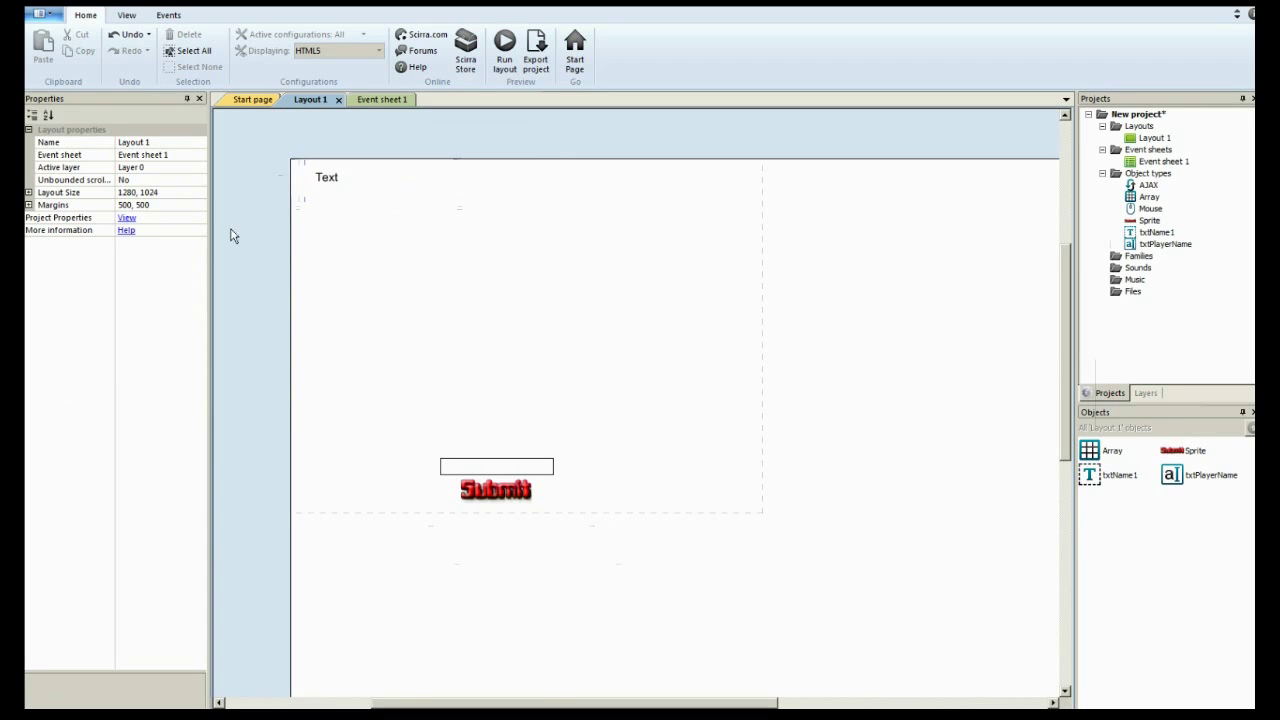
Insert a Text object named txtName2 and place it under txtName1
{"action": "double_click", "coordinate": [272, 339]}
{"action": "left_click", "coordinate": [573, 428]}
{"action": "double_click", "coordinate": [573, 428]}
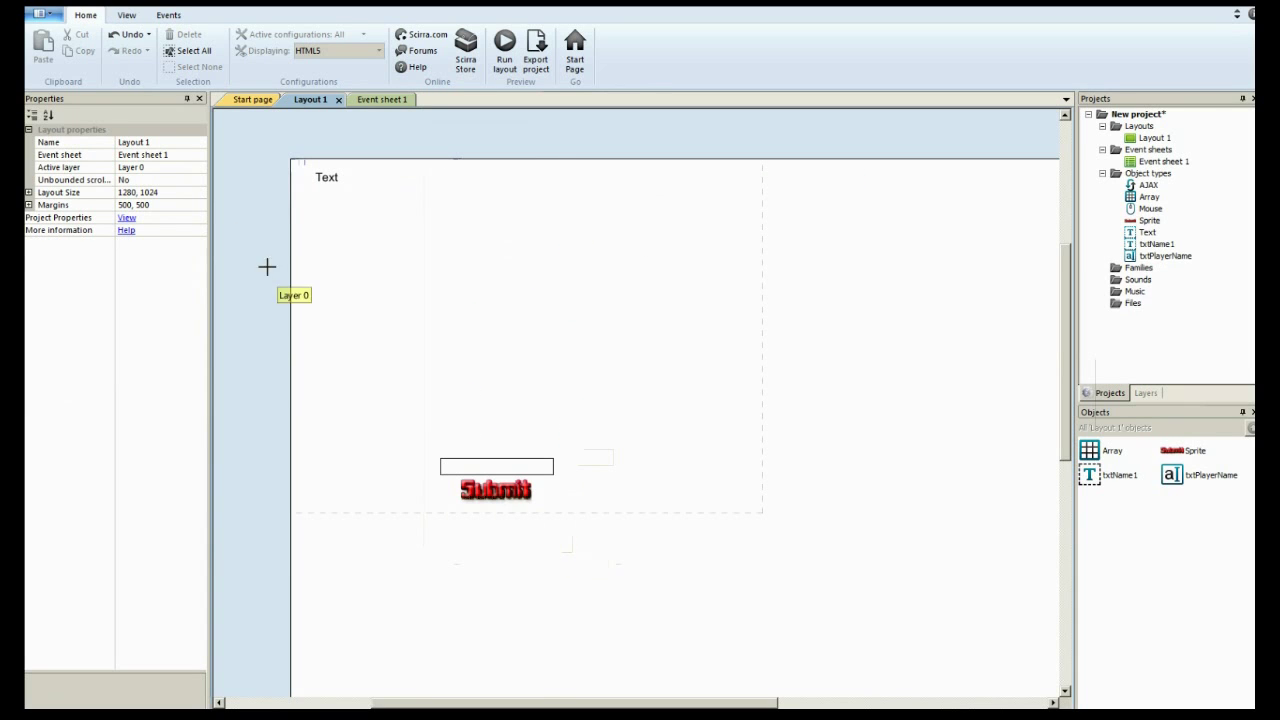
{"action": "left_click", "coordinate": [421, 549]}
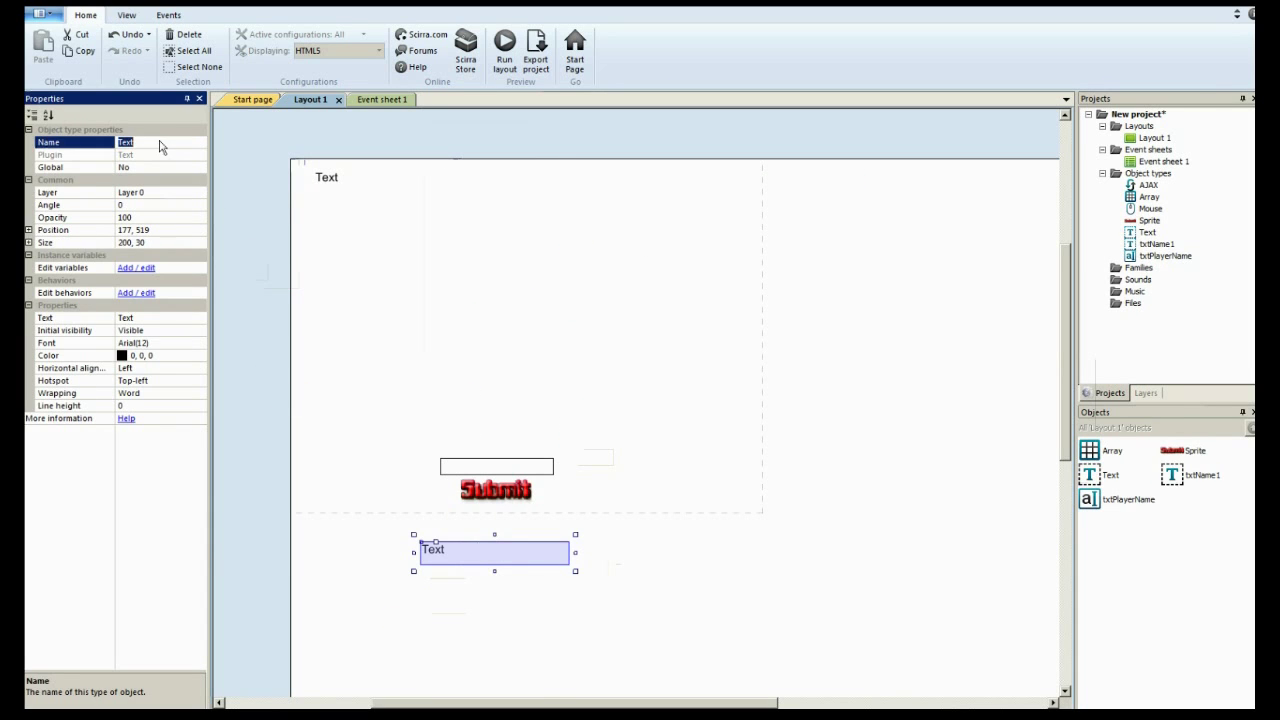
{"action": "type", "text": "txtName1"}
{"action": "key", "text": "BackSpace"}
{"action": "type", "text": "2"}
{"action": "key", "text": "Return"}
{"action": "left_click_drag", "start_coordinate": [440, 563], "coordinate": [331, 222]}
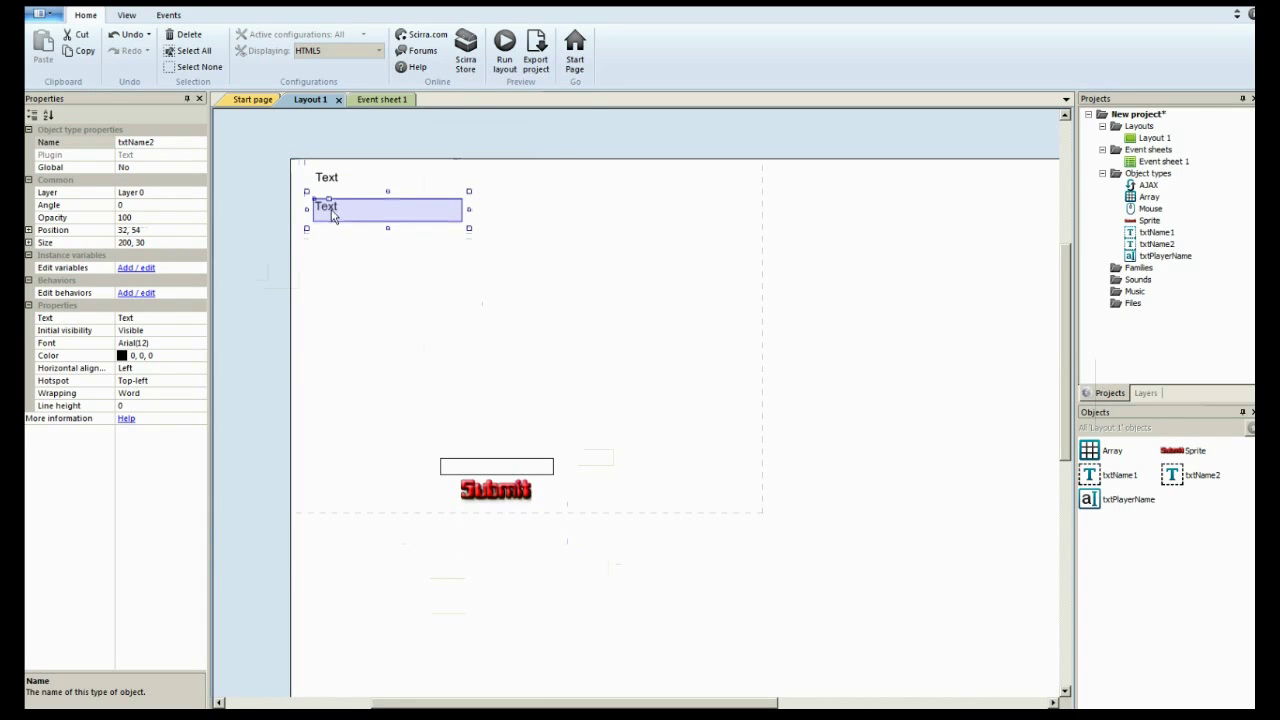
Turn on 32×32 snap to grid and snap txtName1 to 32, 32
{"action": "left_click", "coordinate": [164, 18]}
{"action": "left_click", "coordinate": [142, 17]}
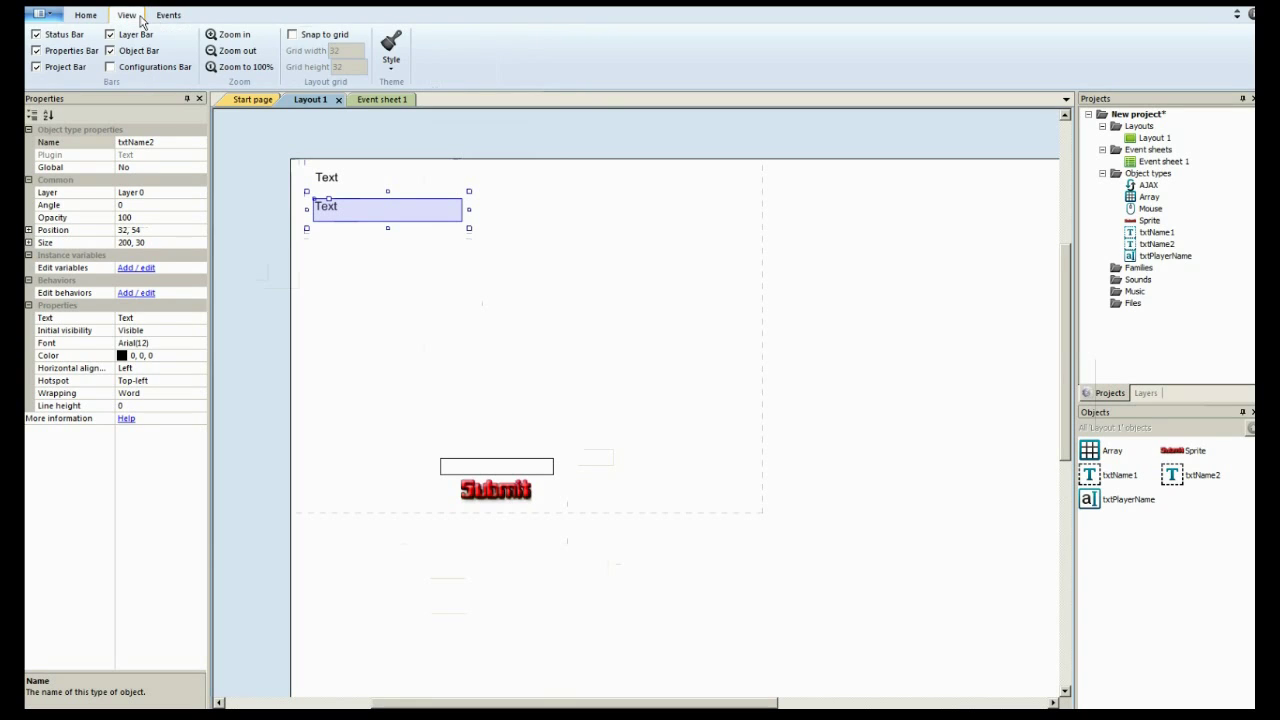
{"action": "left_click", "coordinate": [292, 34]}
{"action": "left_click_drag", "start_coordinate": [342, 212], "coordinate": [328, 190]}
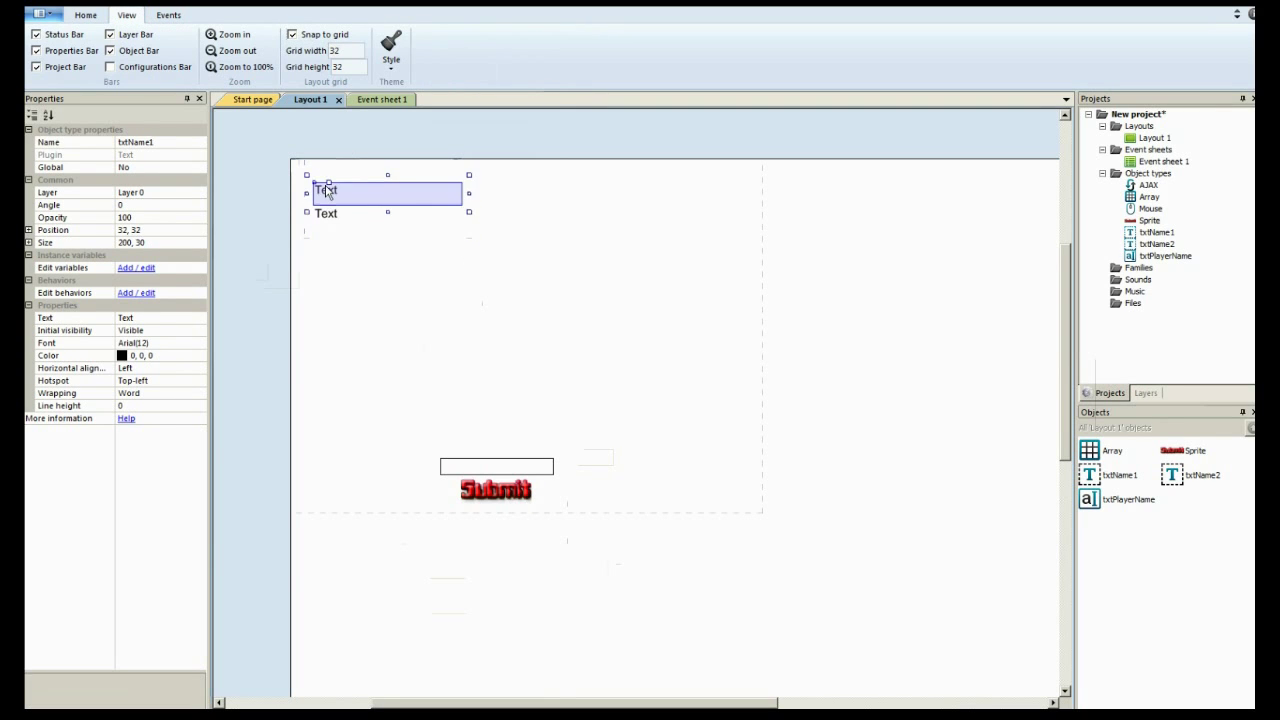
{"action": "left_click", "coordinate": [340, 276]}
{"action": "double_click", "coordinate": [447, 565]}
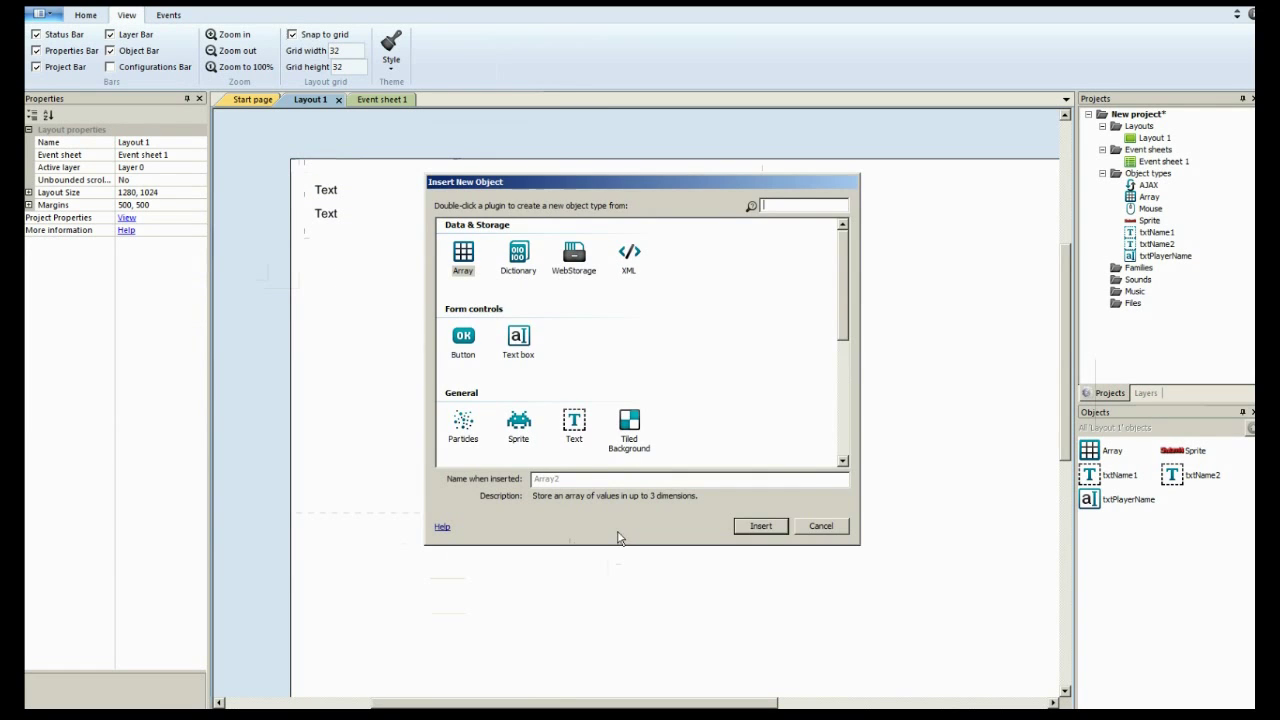
Insert a Text object named txtScore1 and place it at 288, 32 beside txtName1
{"action": "double_click", "coordinate": [576, 436]}
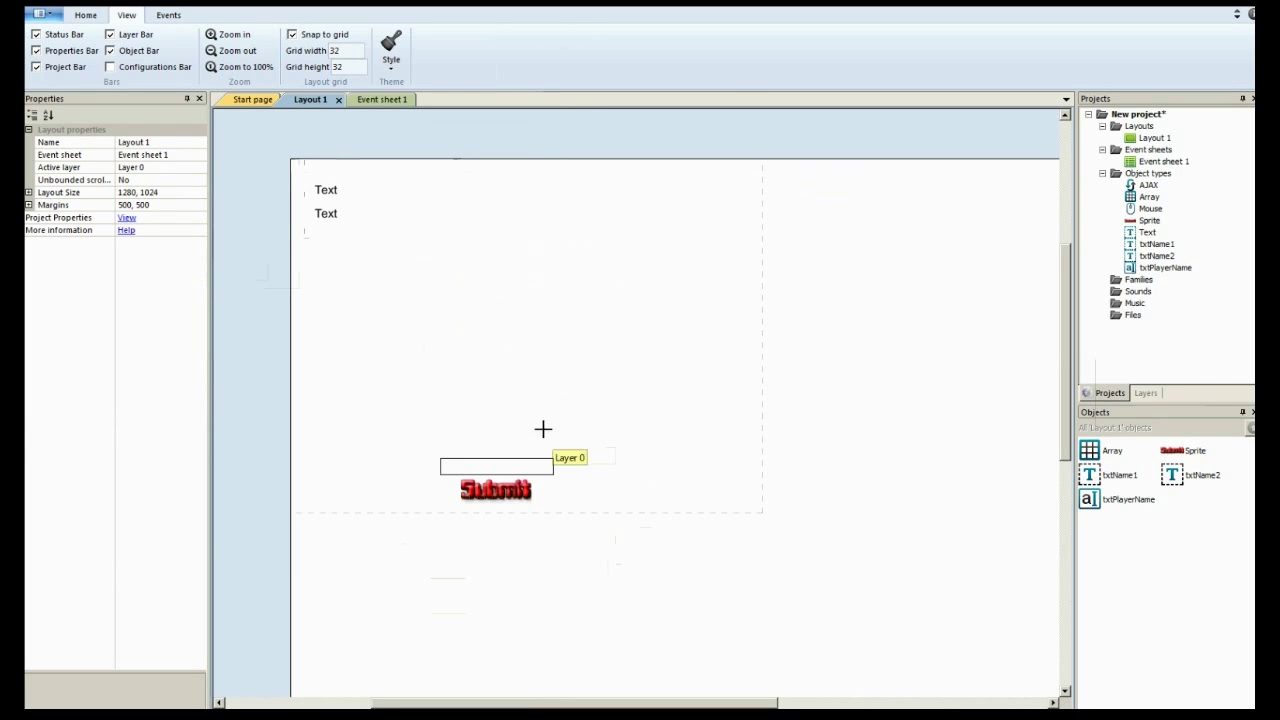
{"action": "left_click", "coordinate": [362, 560]}
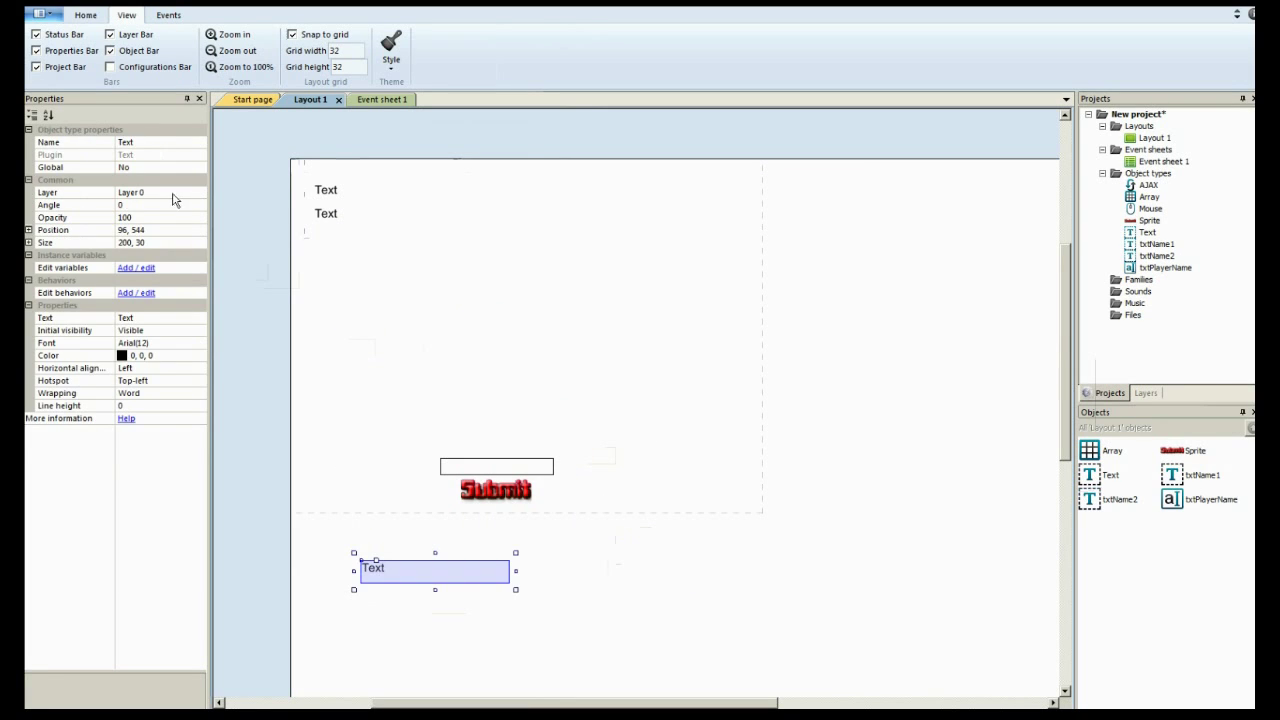
{"action": "left_click", "coordinate": [147, 143]}
{"action": "type", "text": "txtScore1"}
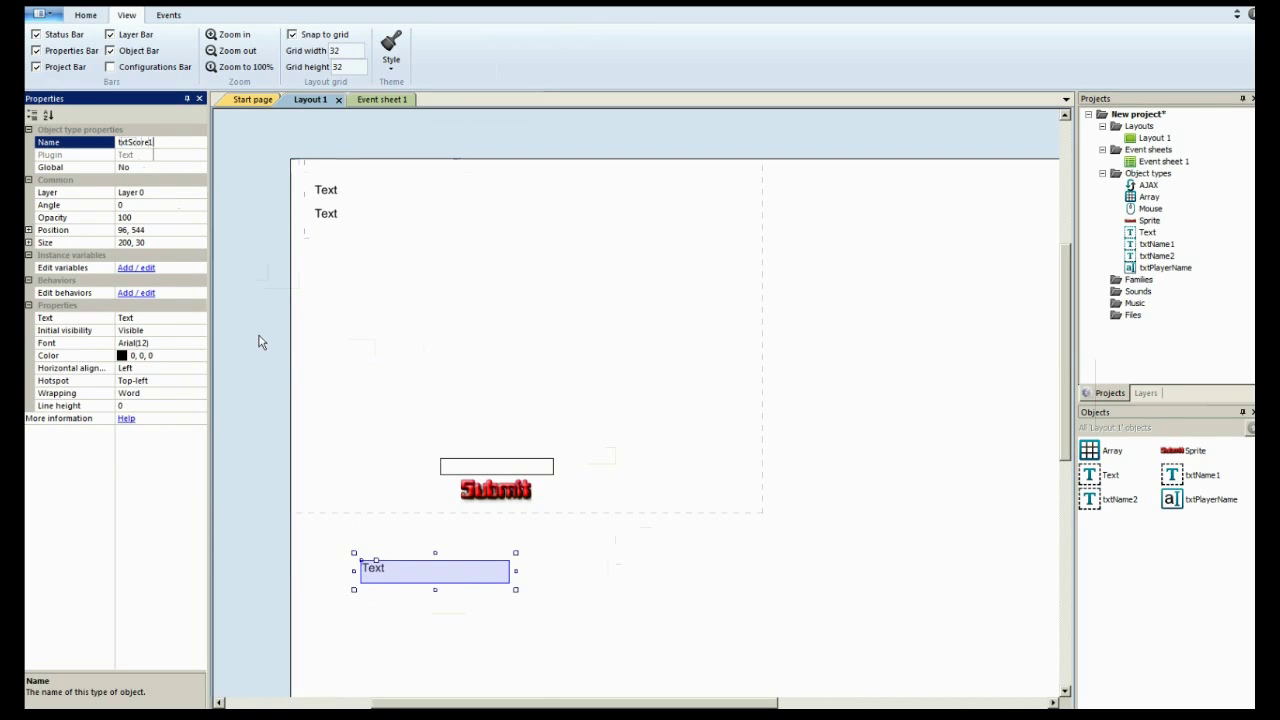
{"action": "left_click", "coordinate": [421, 597]}
{"action": "left_click_drag", "start_coordinate": [396, 584], "coordinate": [533, 204]}
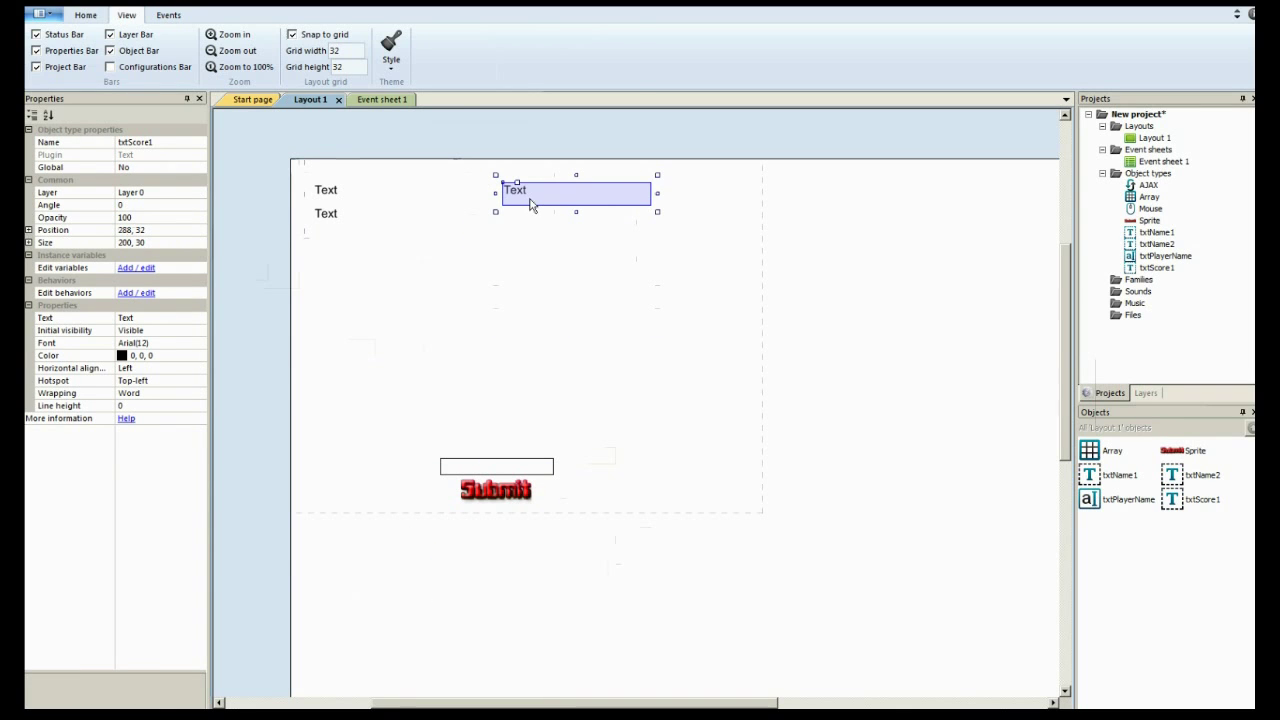
{"action": "left_click", "coordinate": [571, 636]}
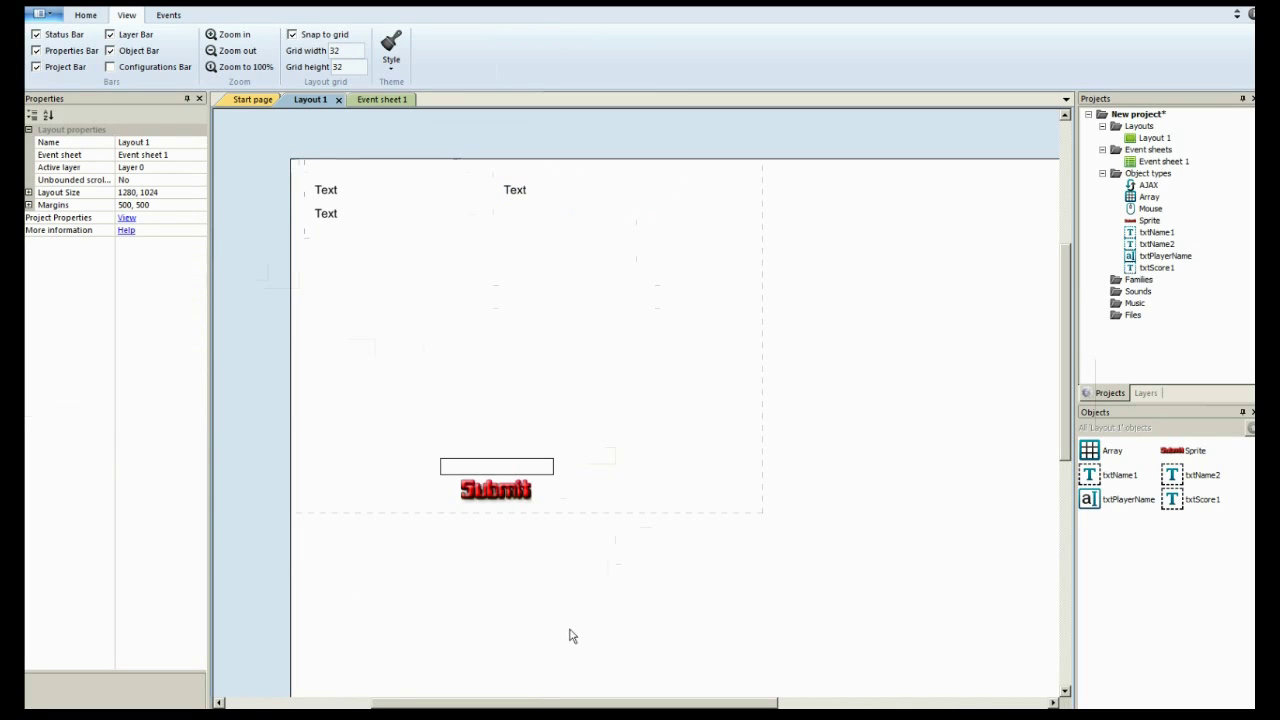